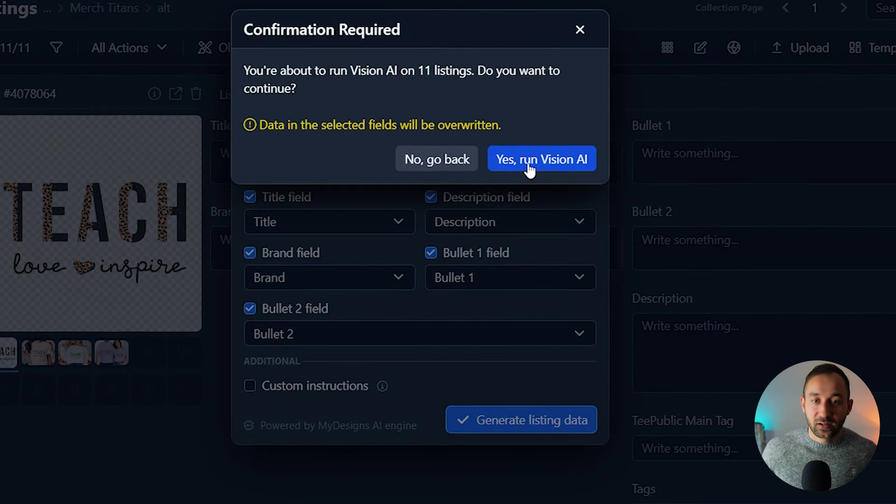
Confirm running Vision AI on all 11 listings.
left_click(530, 170)
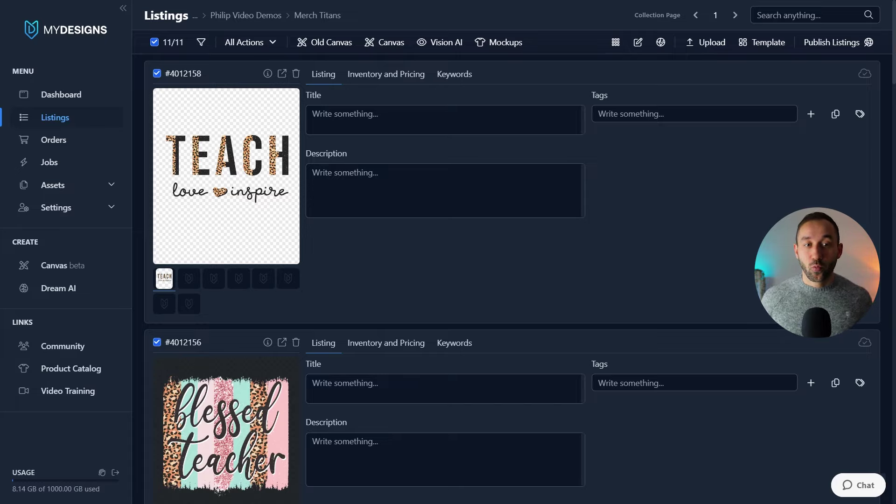
Install the Merch Titans Automation template, then check a listing's Tags and Default fields.
scroll(366, 237, "down", 1)
scroll(366, 237, "down", 5)
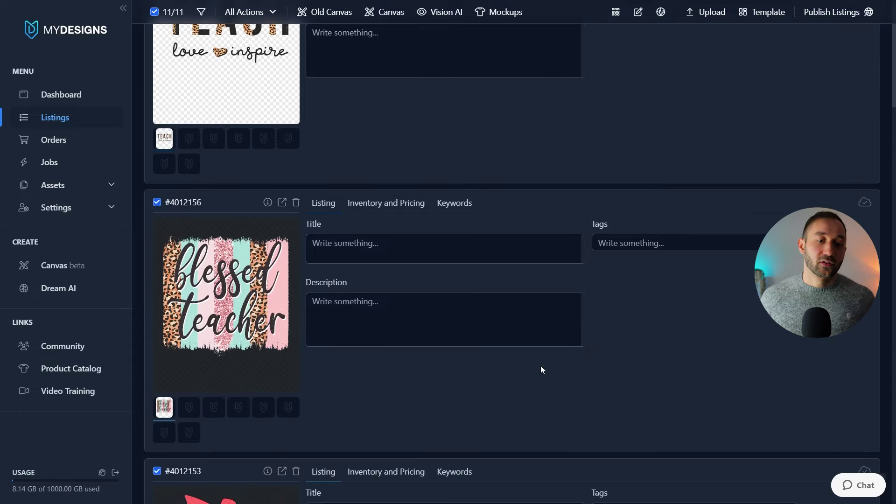
scroll(500, 343, "down", 3)
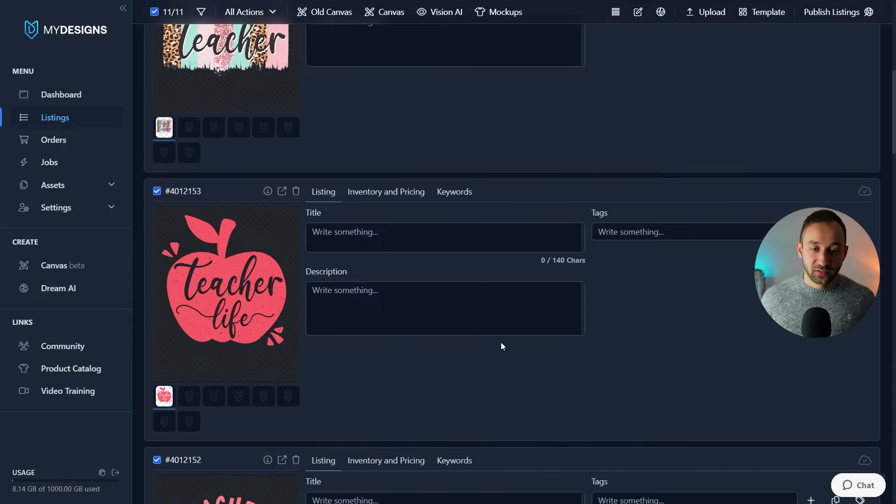
scroll(500, 343, "up", 6)
scroll(615, 285, "up", 3)
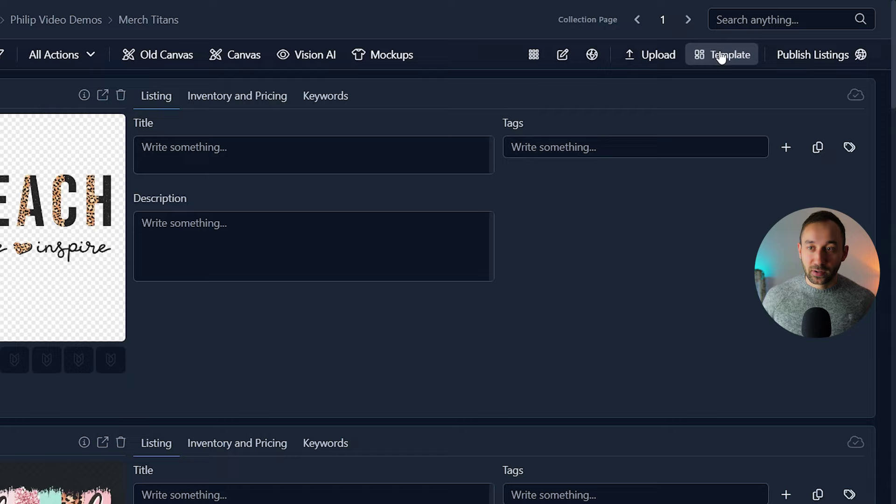
left_click(728, 56)
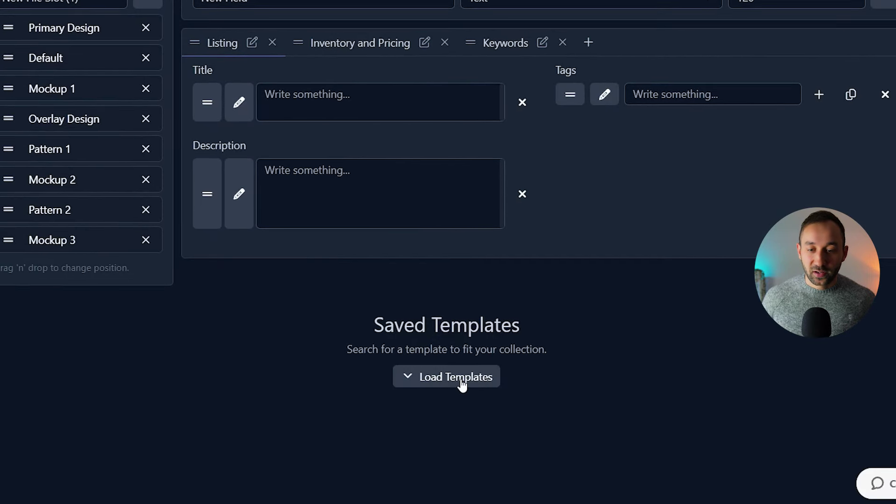
left_click(461, 378)
scroll(359, 314, "down", 10)
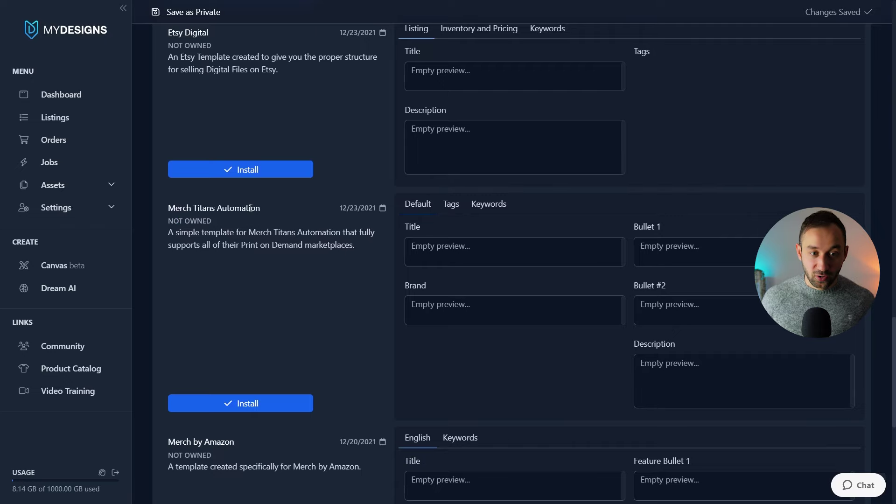
left_click(272, 405)
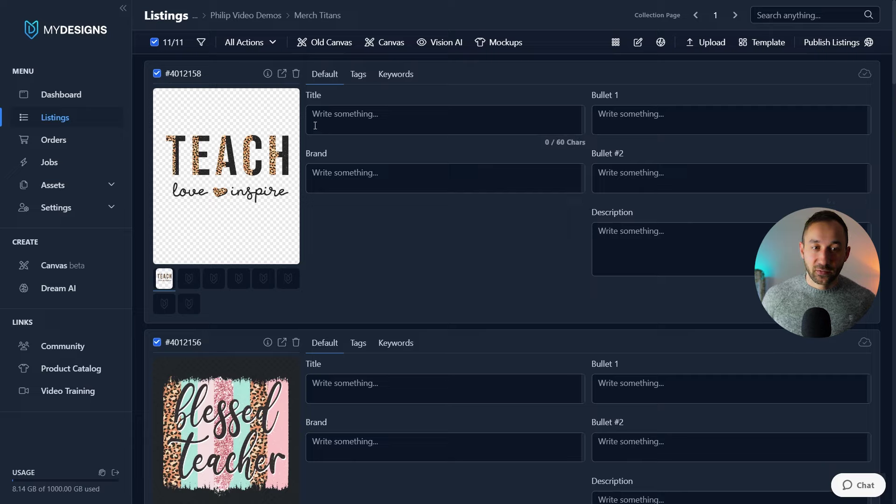
left_click(357, 75)
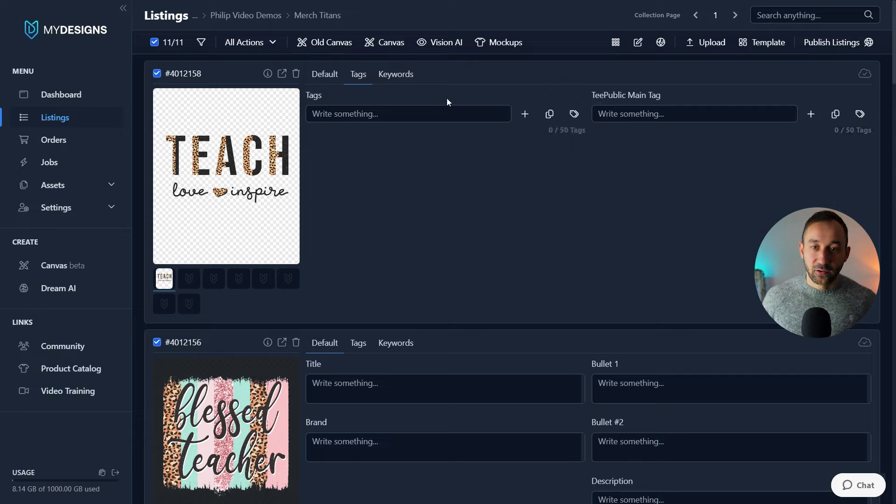
left_click(327, 75)
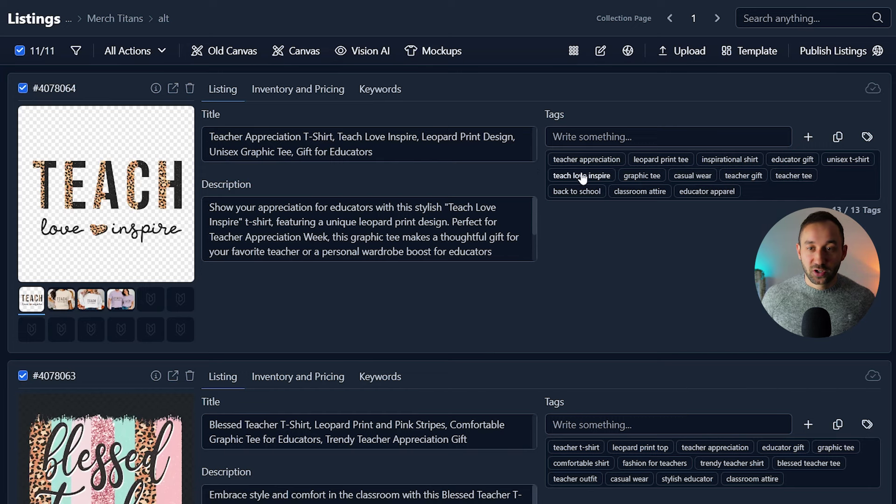
Preview the TEACH design's Mockup 1, 2 and 3, then return to the Main file.
left_click(67, 300)
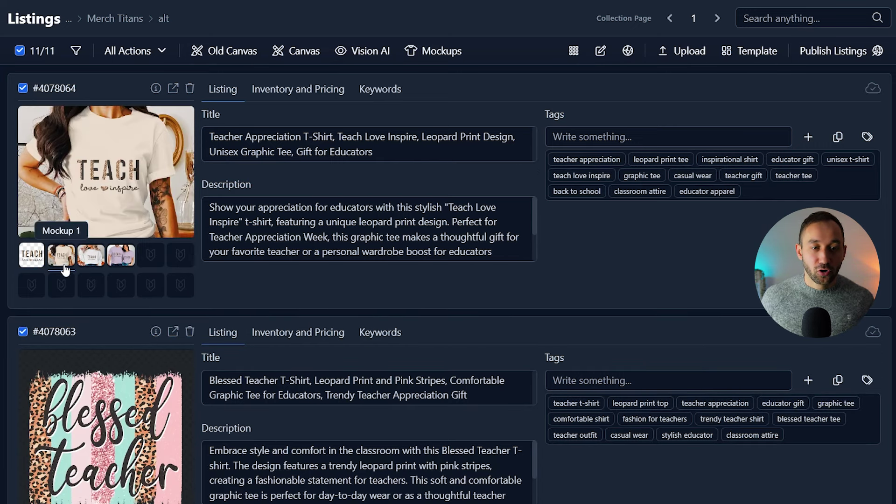
left_click(91, 255)
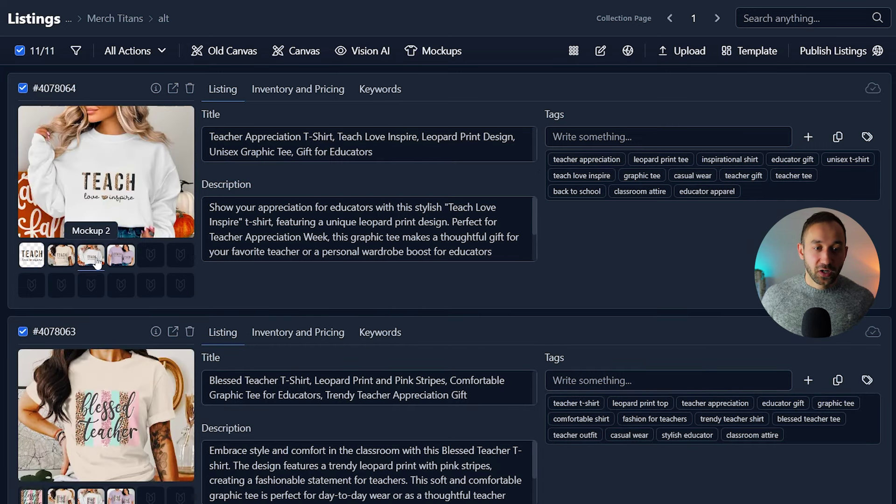
left_click(125, 256)
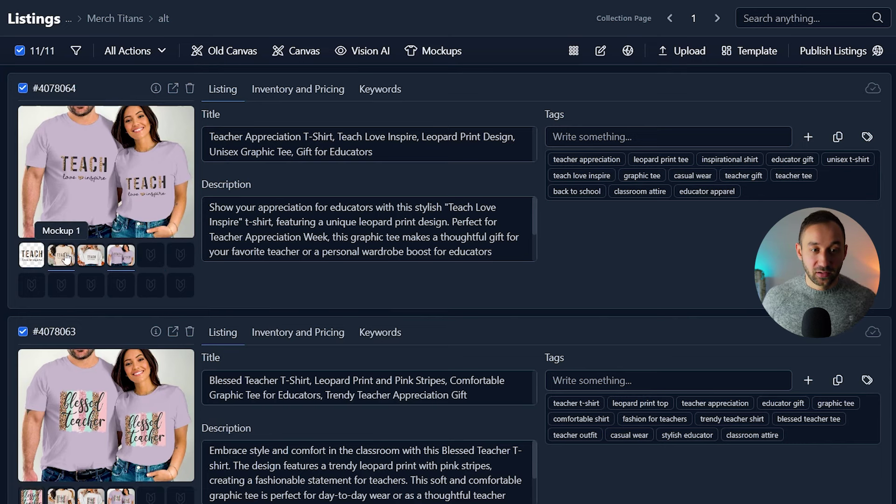
left_click(32, 256)
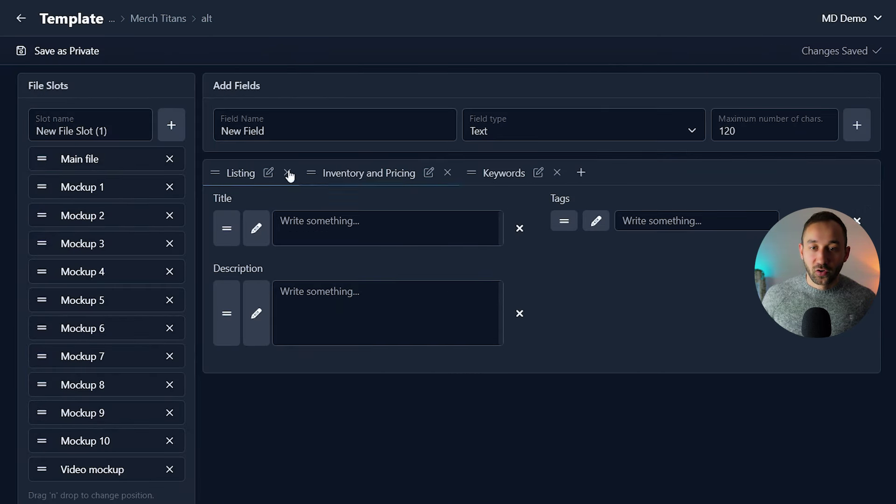
Add a new layout tab to the template and rename it 'Merch Titans'.
left_click(333, 225)
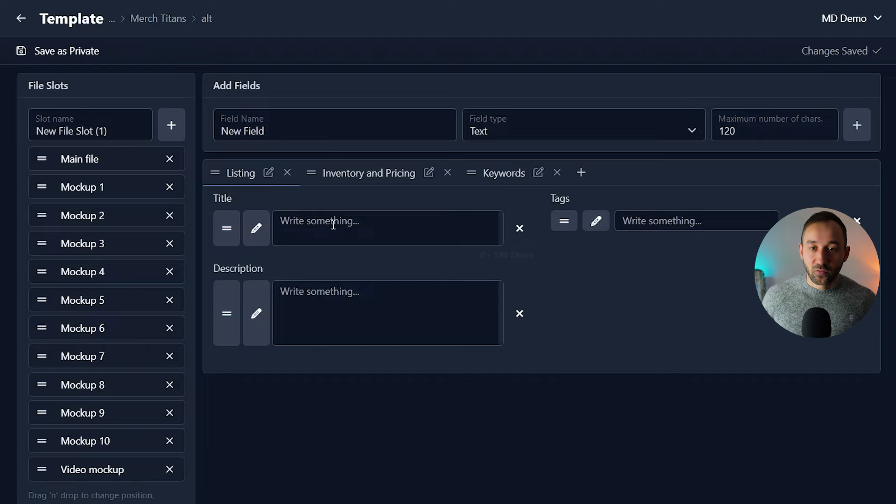
left_click(581, 174)
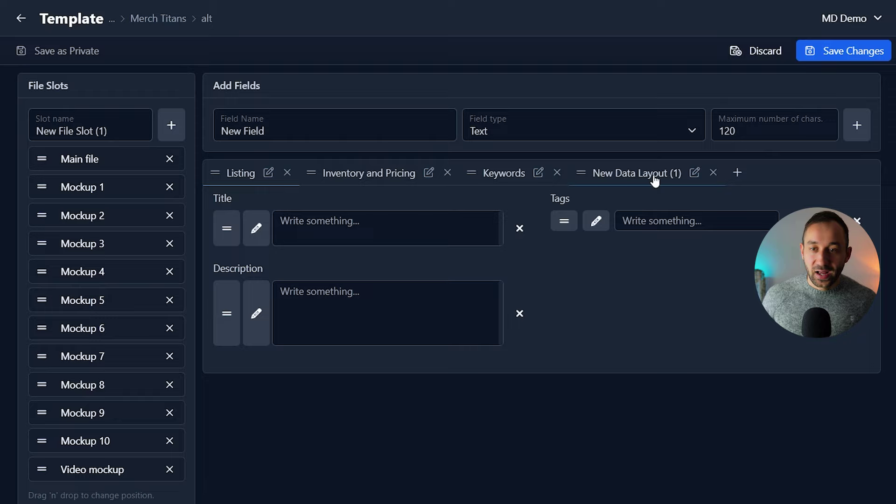
left_click(694, 173)
triple_click(360, 82)
type("Me")
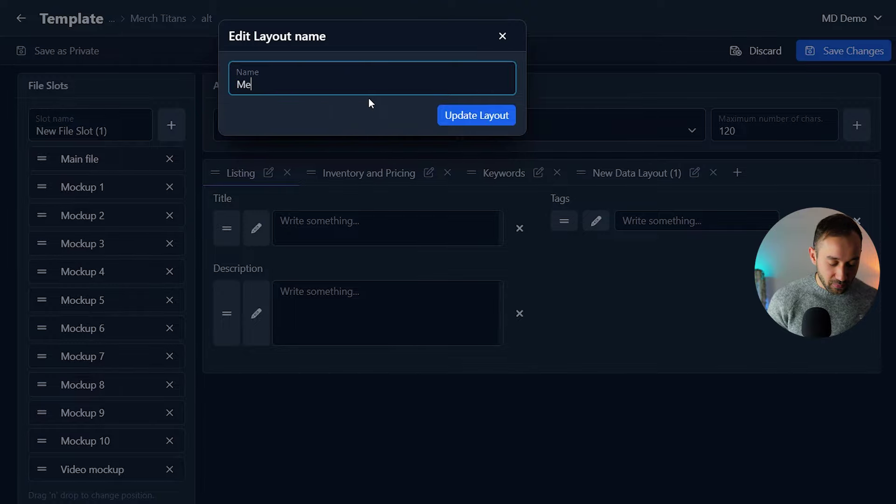
type("rch Titans")
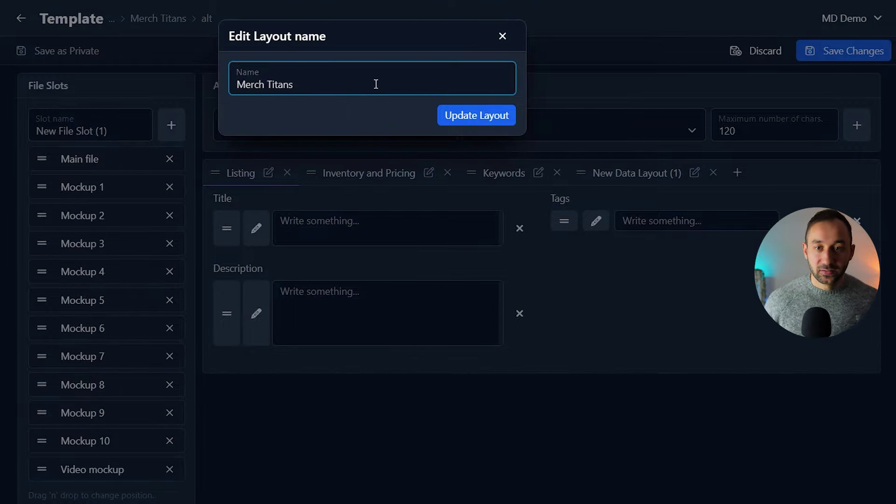
key("Return")
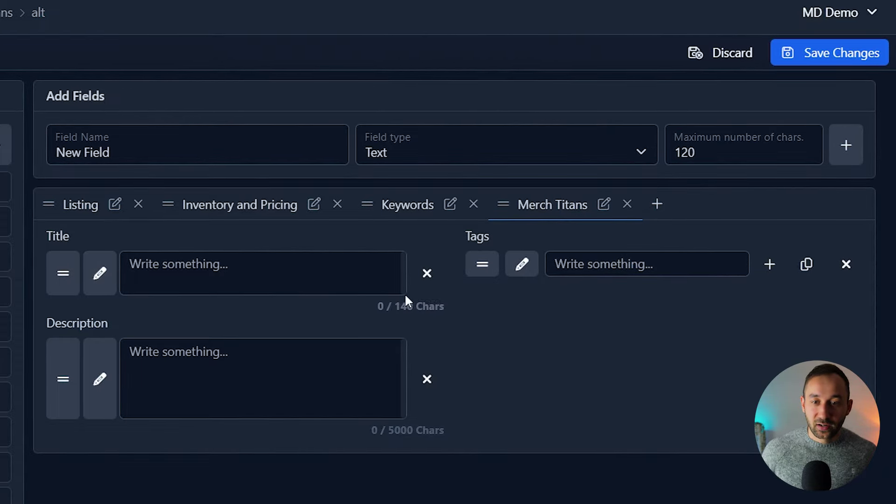
Limit Title to 60 characters, Description to 2000 characters, and Tags to 20 tags.
left_click(99, 275)
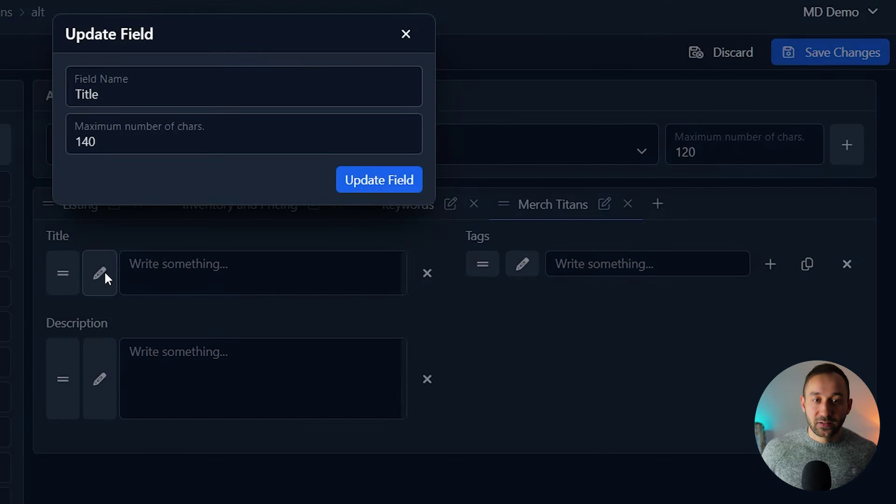
left_click(403, 33)
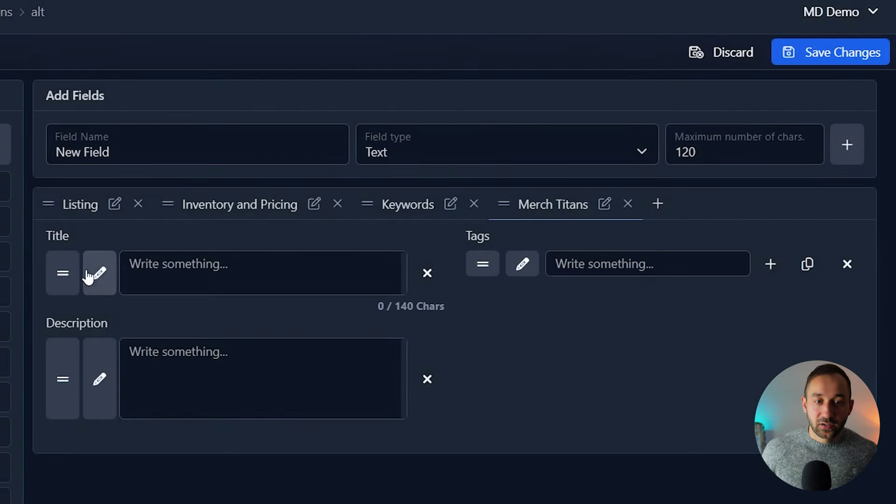
left_click(99, 274)
type("60")
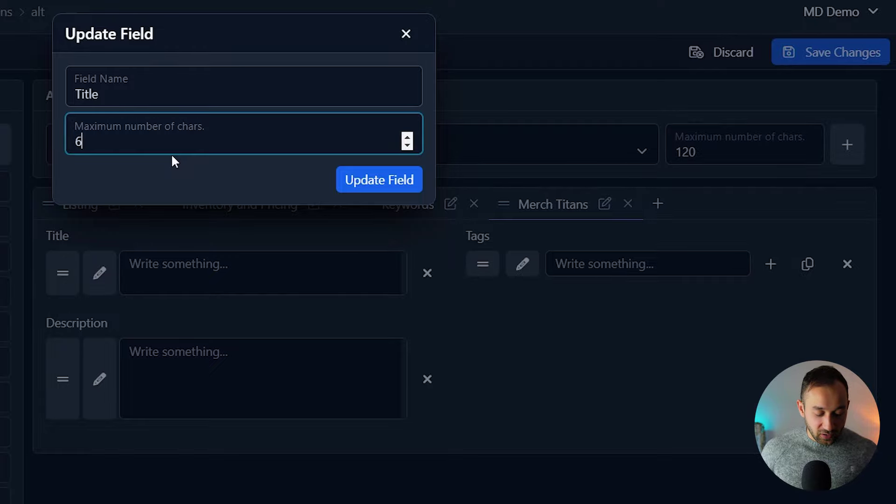
left_click(367, 187)
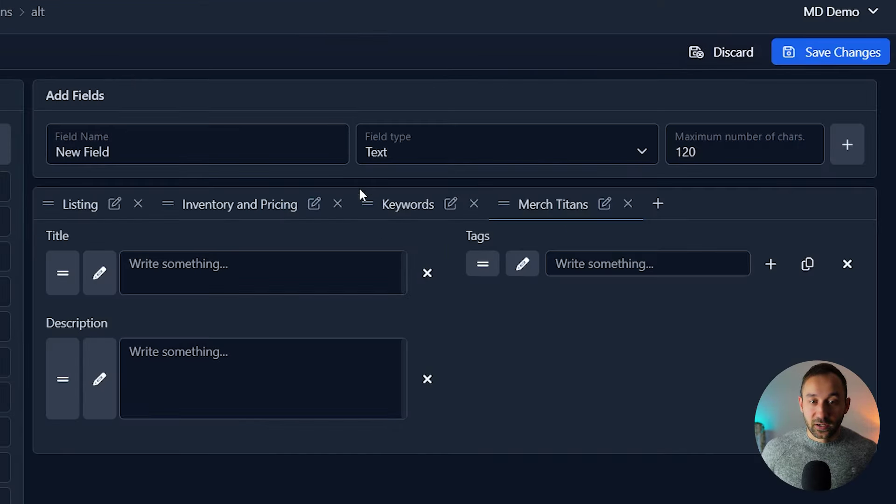
left_click(99, 379)
type("2000")
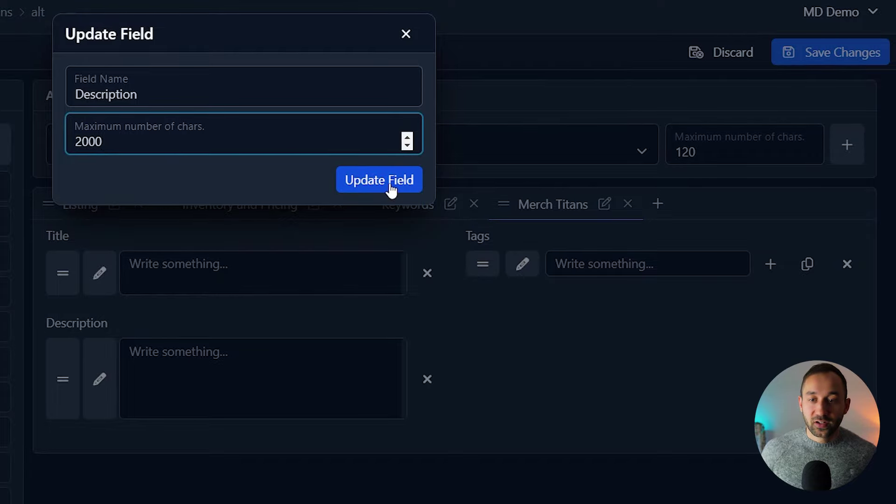
left_click(391, 191)
left_click(522, 263)
double_click(117, 142)
type("2")
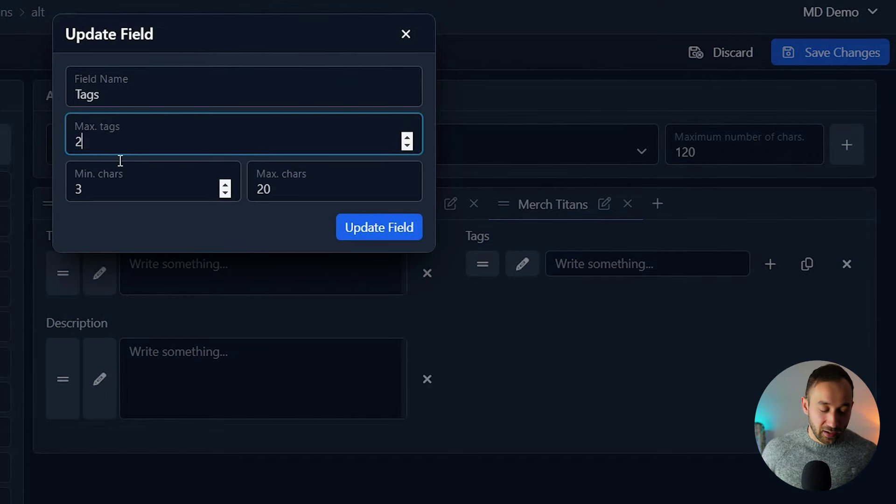
type("0")
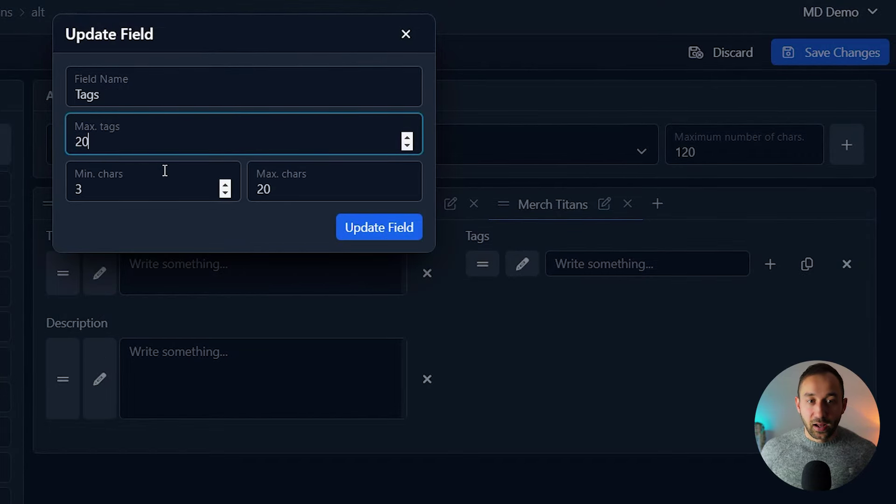
left_click(390, 237)
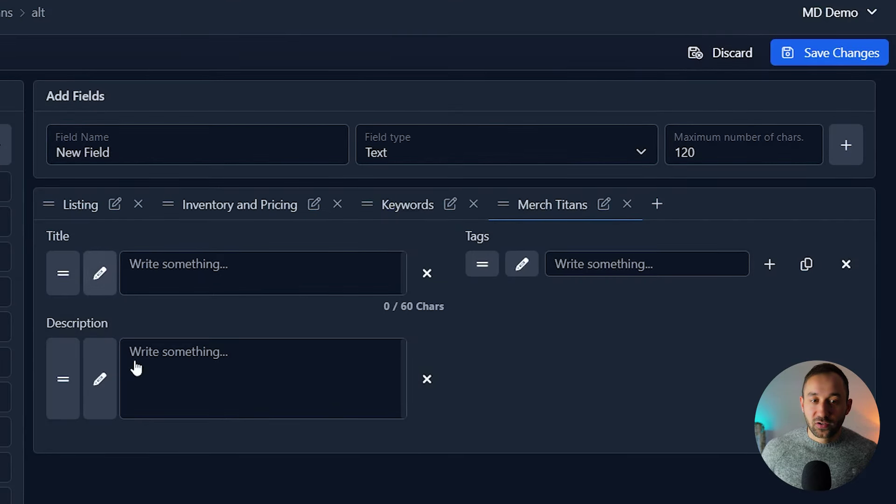
Add Bullet 1 and Bullet 2 text fields to the Merch Titans tab.
triple_click(144, 153)
left_click(140, 153)
triple_click(139, 154)
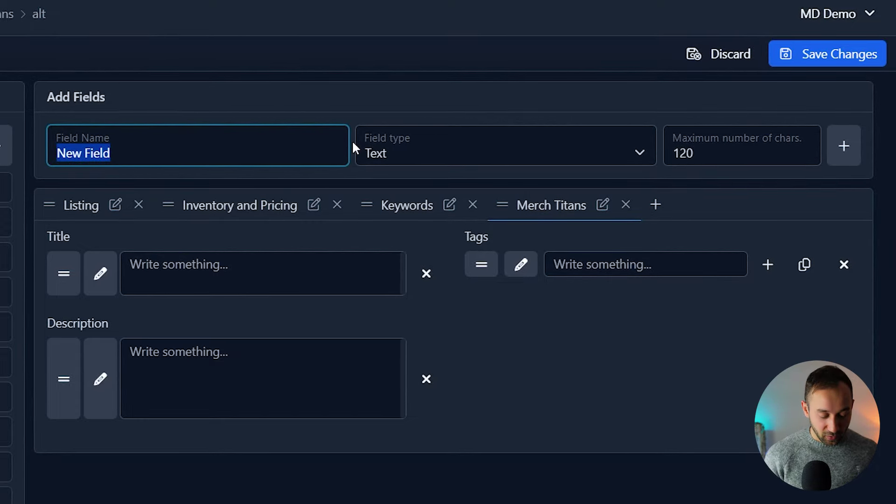
type("Bullet 1")
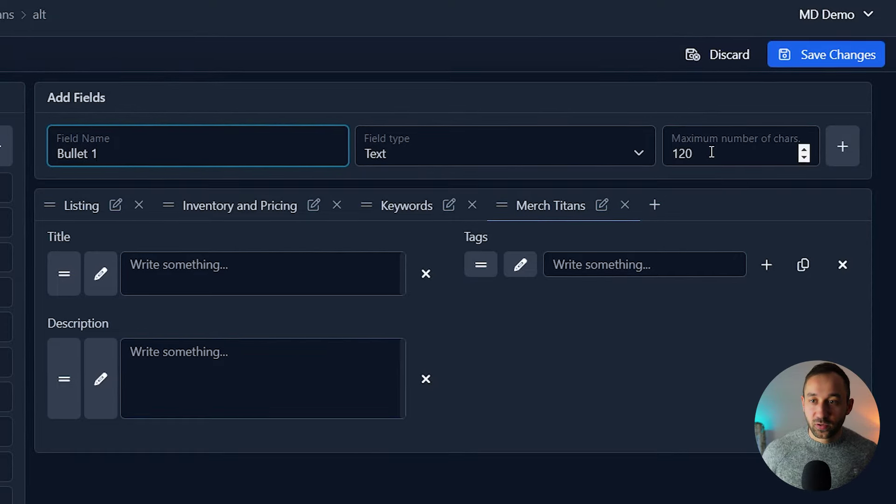
left_click_drag(711, 152, 614, 152)
type("256")
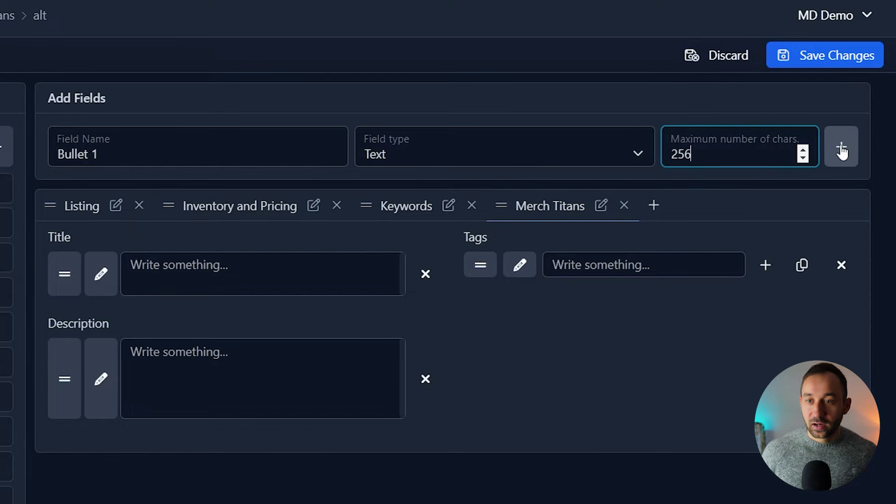
left_click(841, 147)
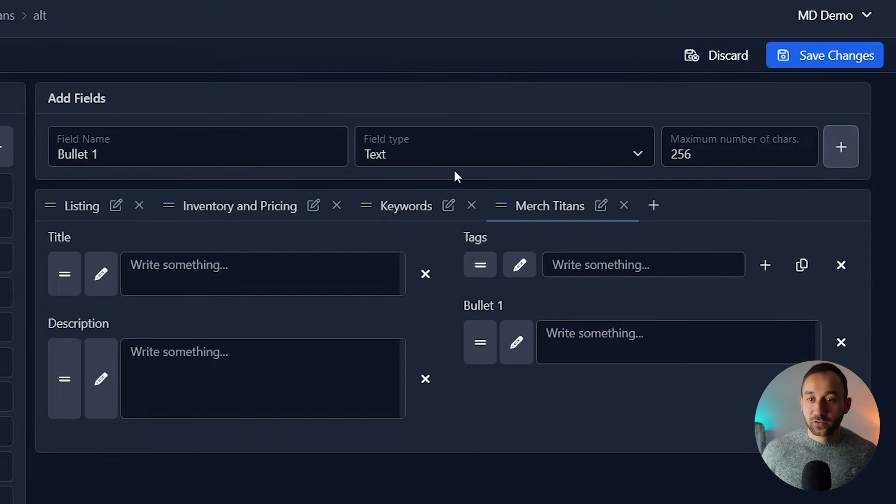
left_click_drag(130, 159, 92, 157)
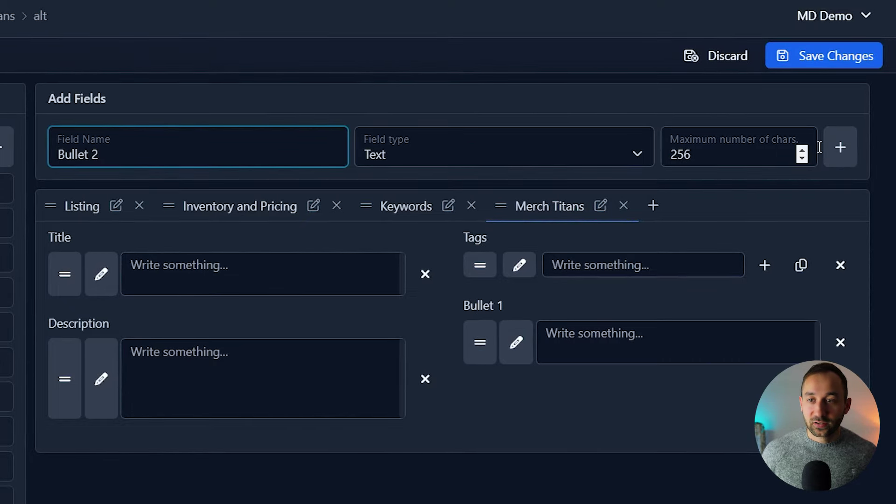
left_click(841, 148)
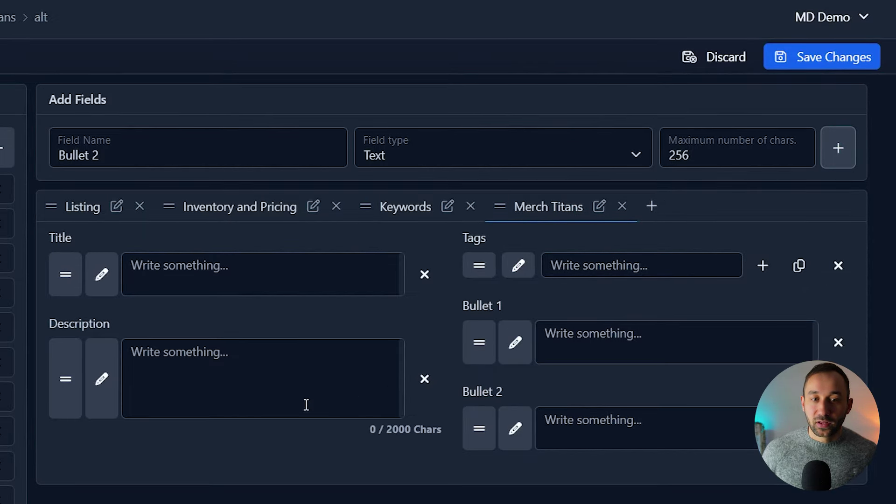
Add a Brand text field with a 50-character limit.
left_click_drag(214, 153, 86, 139)
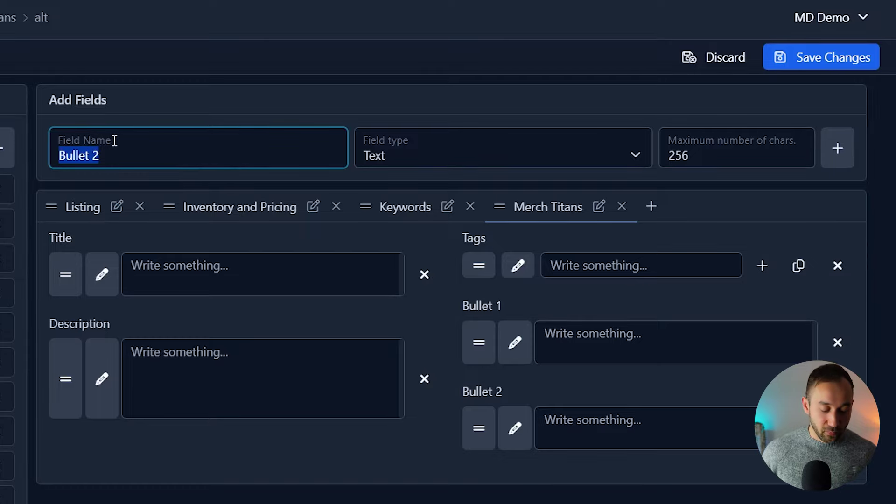
type("Brand")
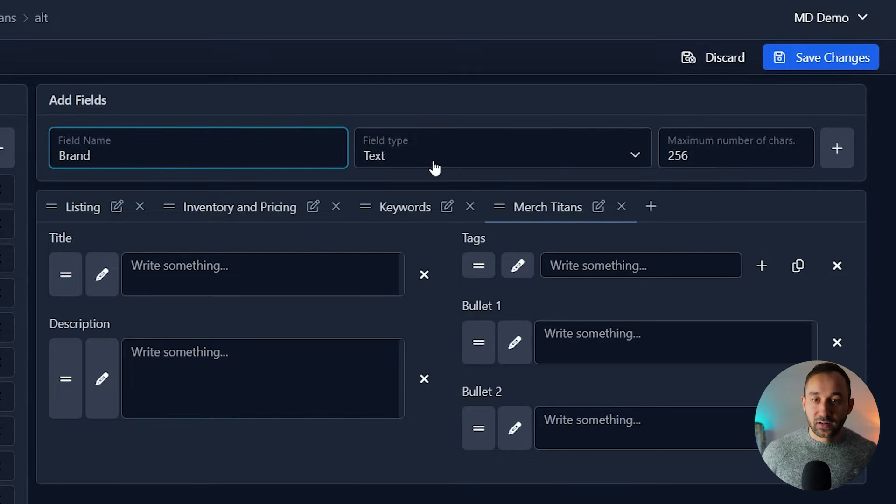
left_click_drag(707, 153, 678, 150)
type("50")
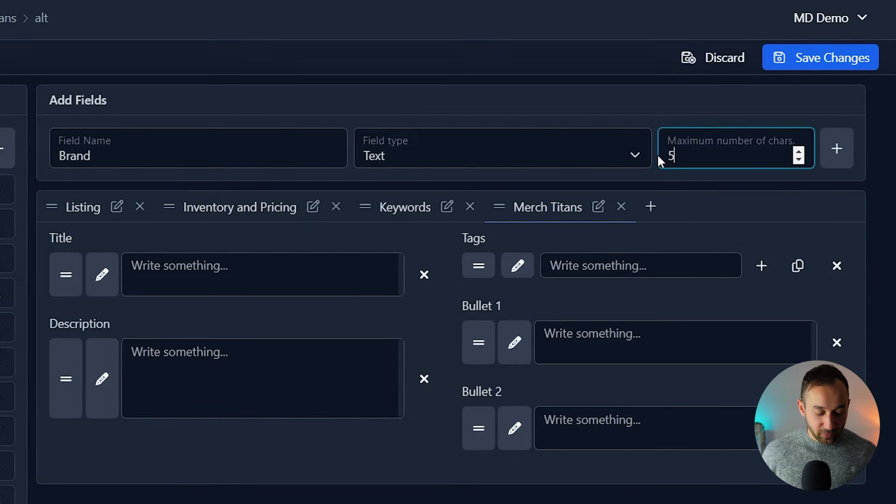
left_click(836, 148)
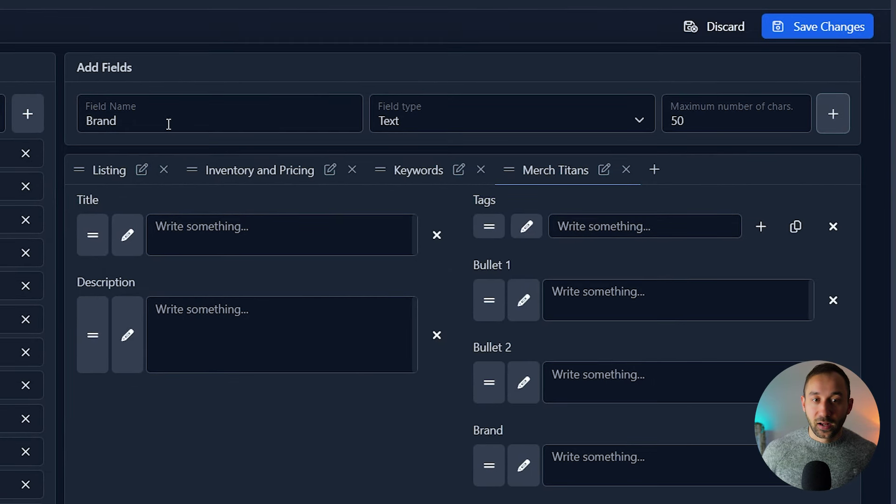
Add a 'TeePublic Main Tag' tags field allowing a maximum of 1 tag.
left_click(236, 133)
type("Tee")
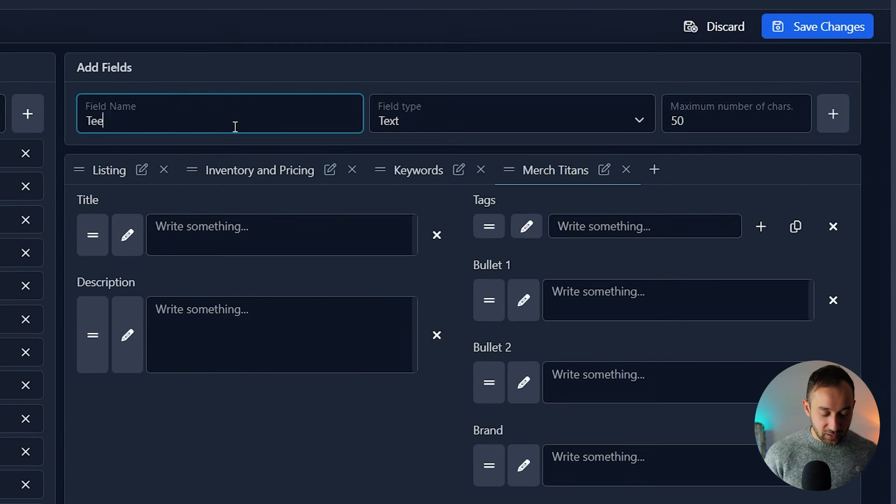
type("Public Main Tag")
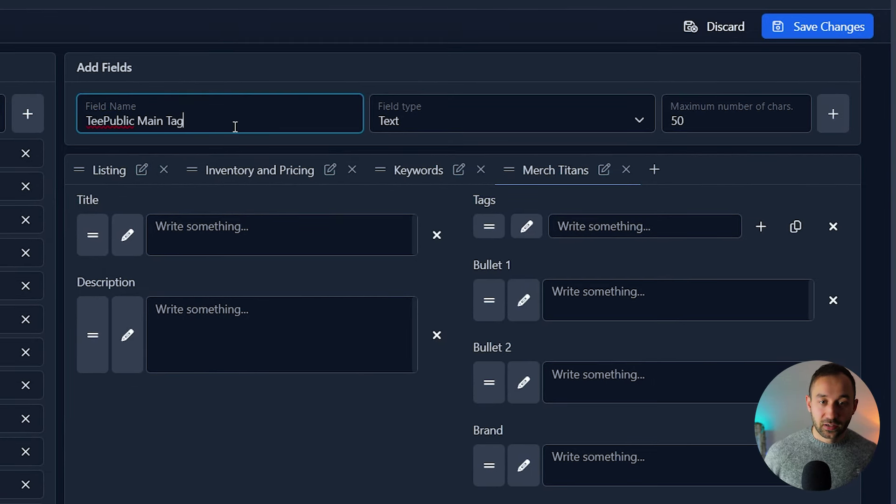
left_click(456, 125)
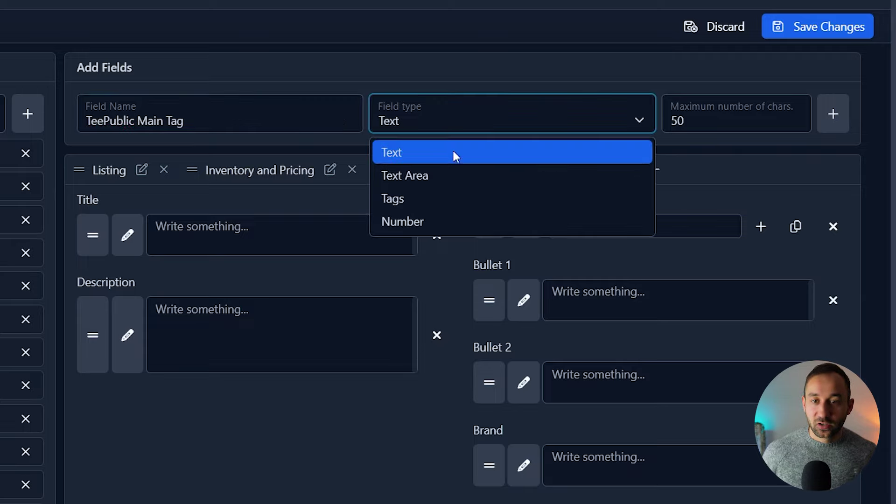
left_click(446, 198)
left_click(421, 131)
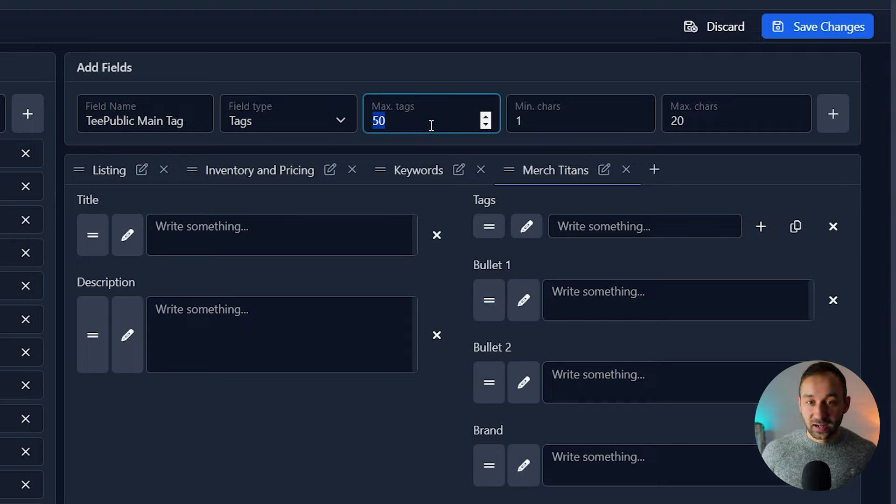
type("1")
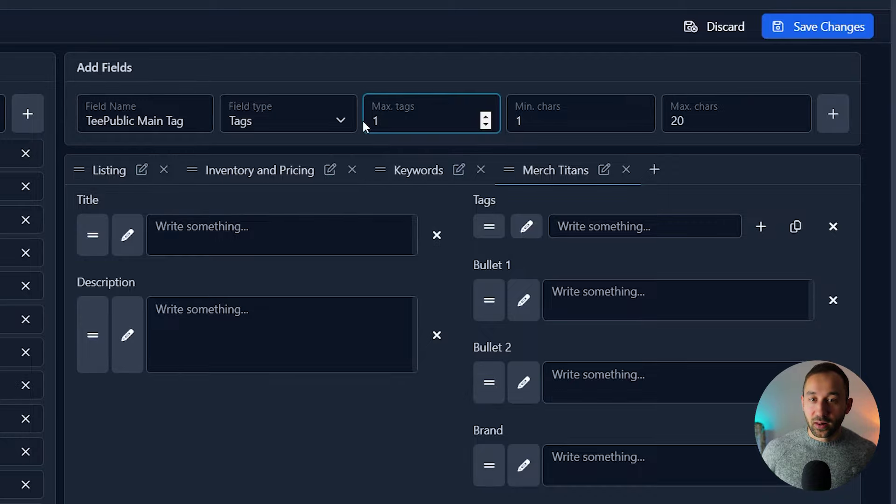
left_click(833, 113)
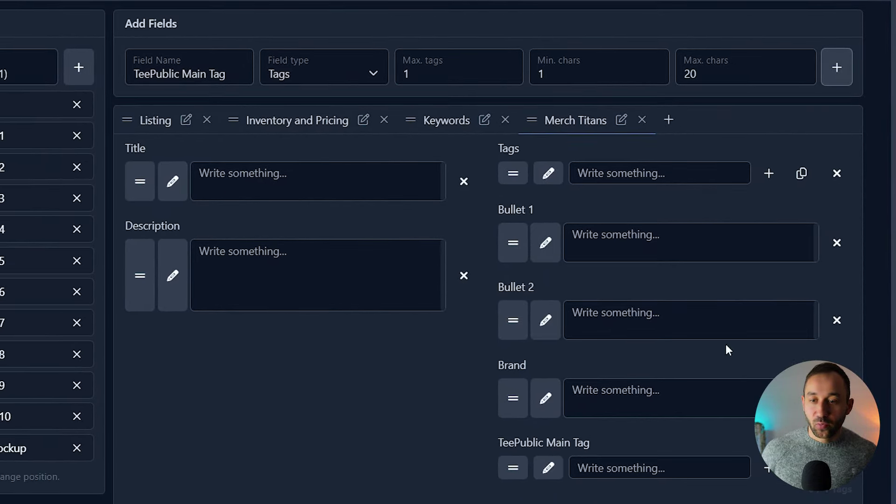
Move Brand under Title, Tags below TeePublic Main Tag, and Description under Bullet 2.
scroll(595, 290, "down", 1)
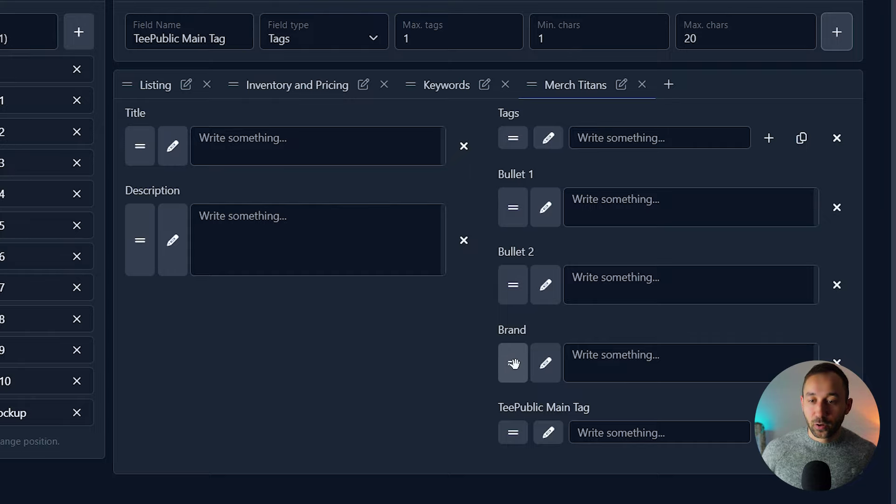
left_click_drag(515, 365, 171, 224)
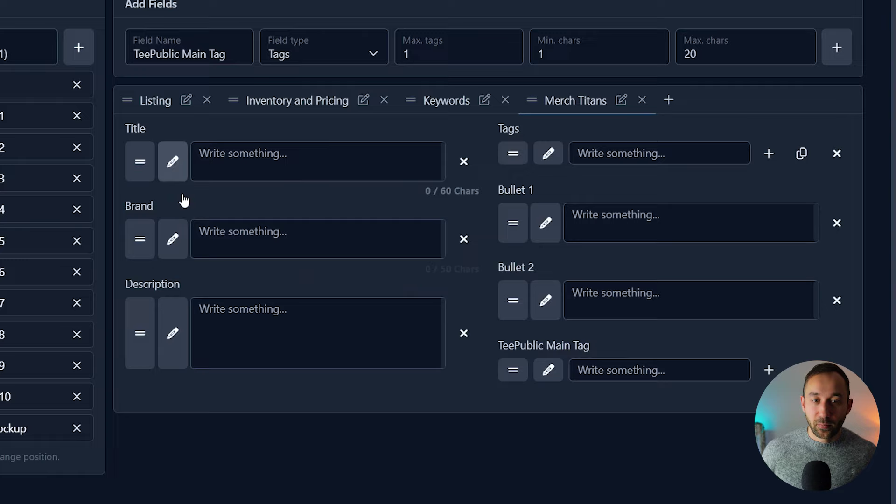
left_click_drag(512, 154, 546, 254)
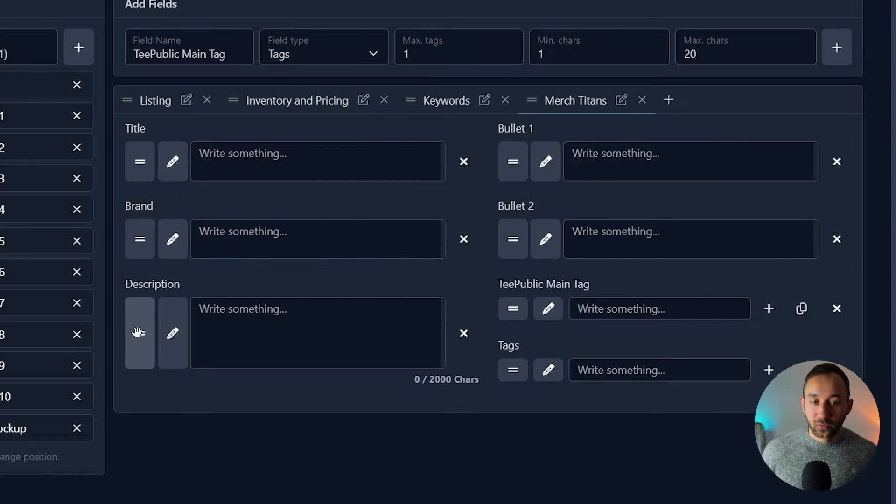
left_click_drag(137, 334, 473, 281)
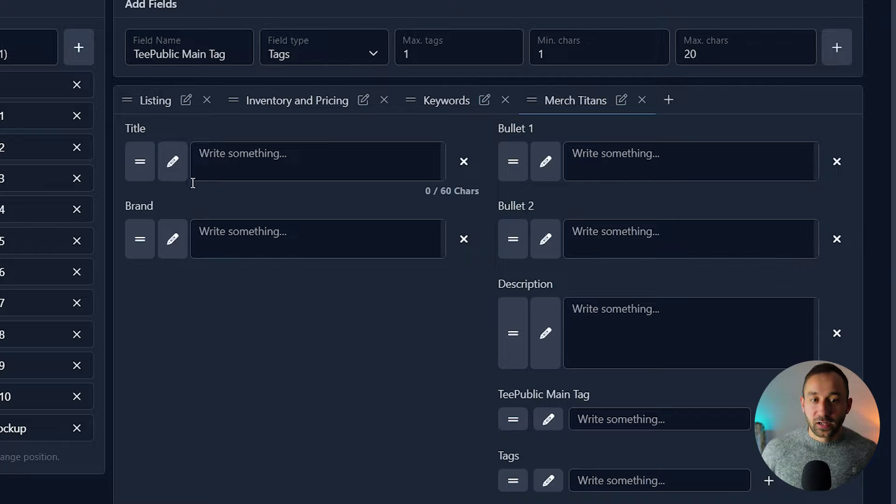
scroll(802, 485, "up", 1)
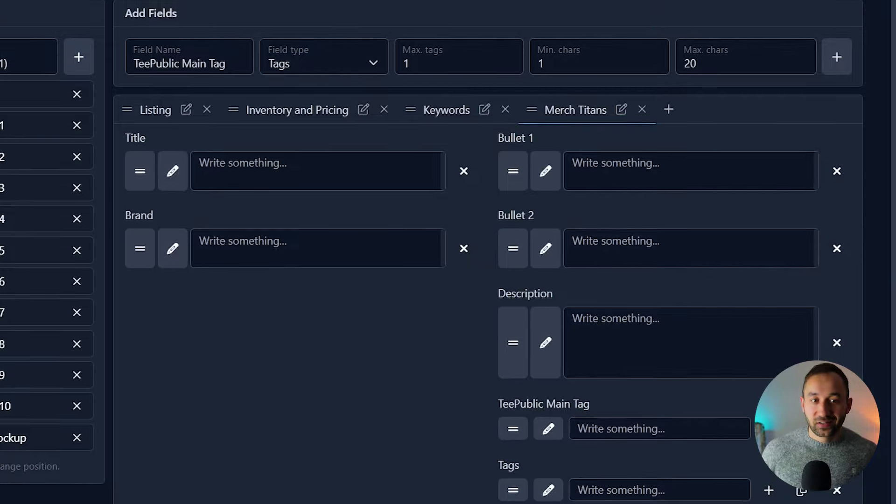
scroll(807, 28, "up", 2)
Save the changes as a template-only update, then review a listing's empty Merch Titans fields.
left_click(810, 32)
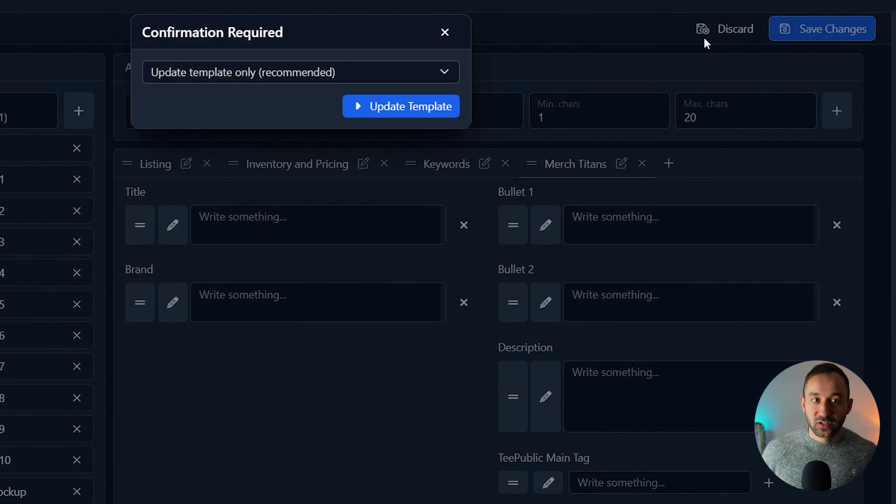
left_click(396, 114)
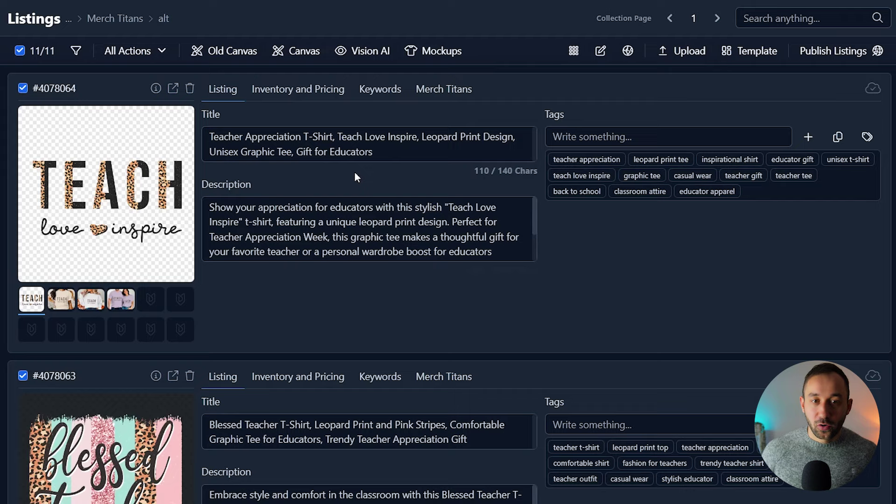
left_click(447, 90)
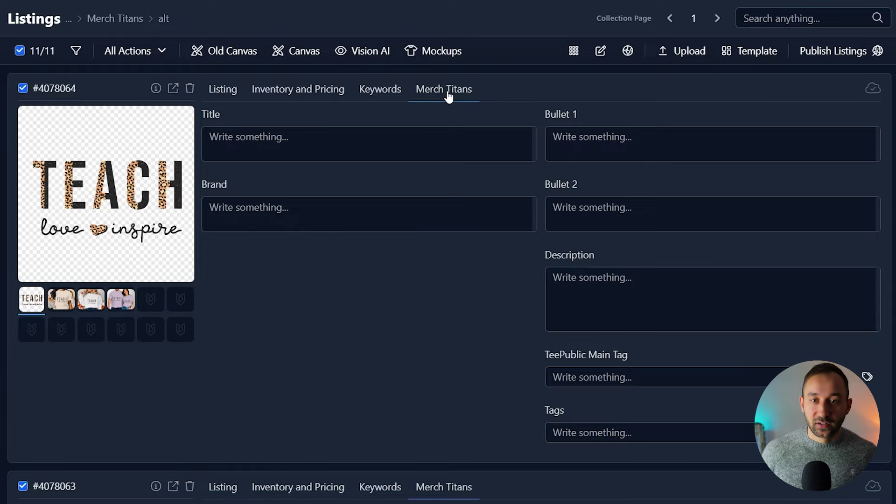
scroll(480, 220, "down", 10)
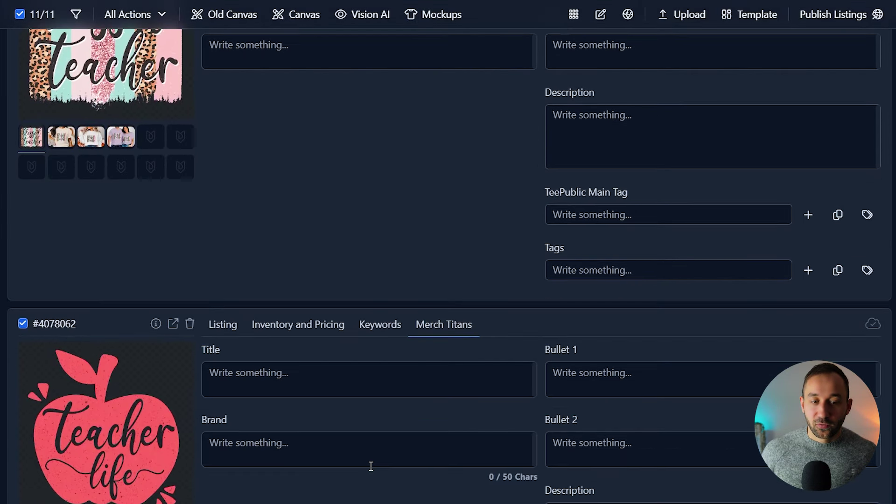
scroll(382, 467, "up", 11)
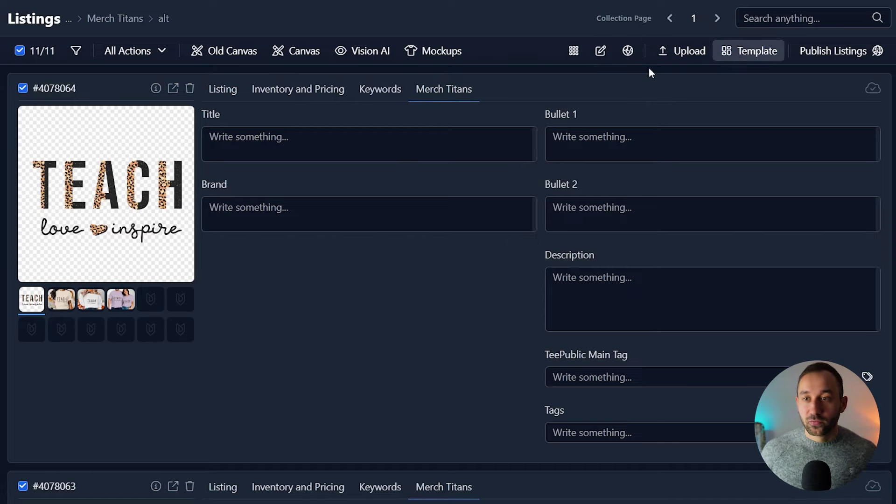
left_click(761, 53)
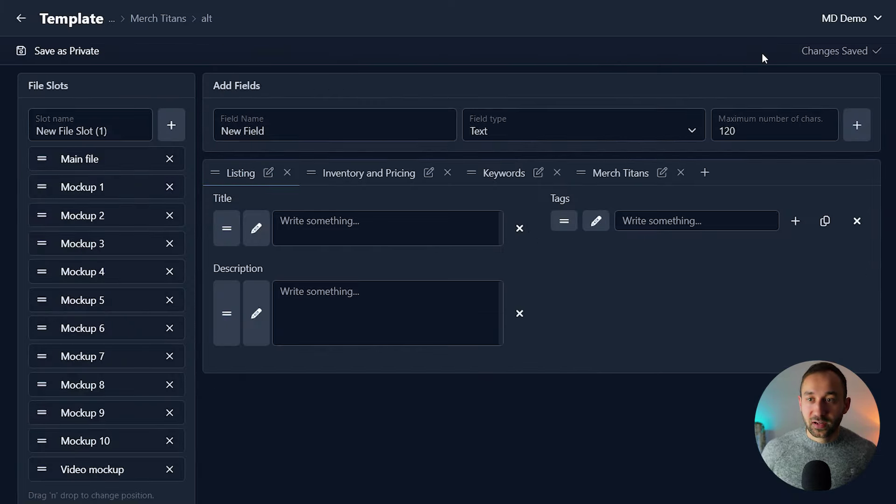
left_click(66, 52)
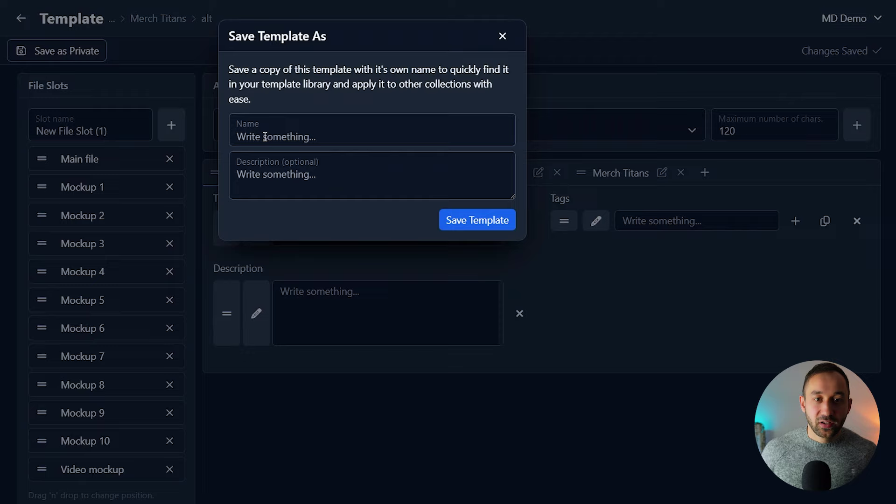
left_click(265, 136)
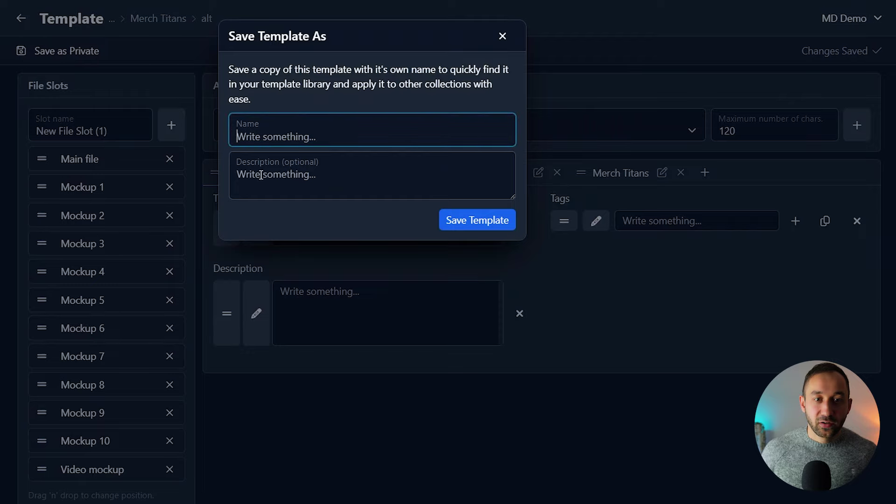
left_click(502, 37)
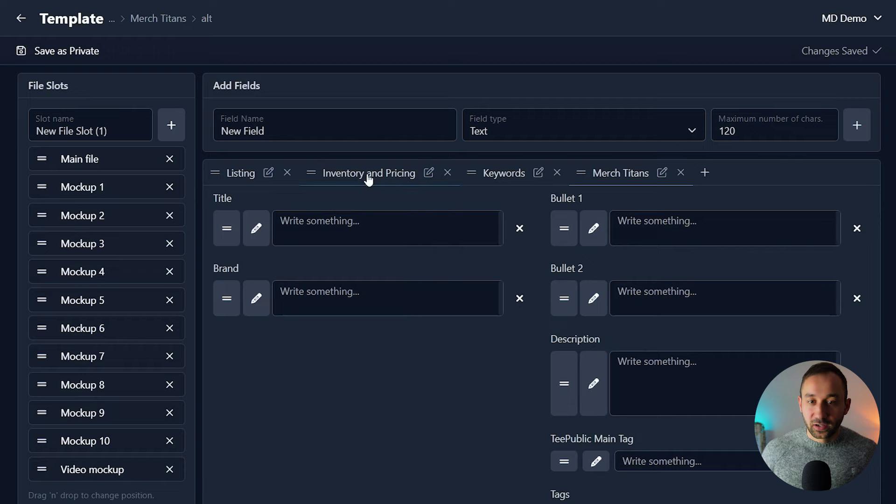
left_click(238, 173)
left_click(380, 174)
left_click(621, 173)
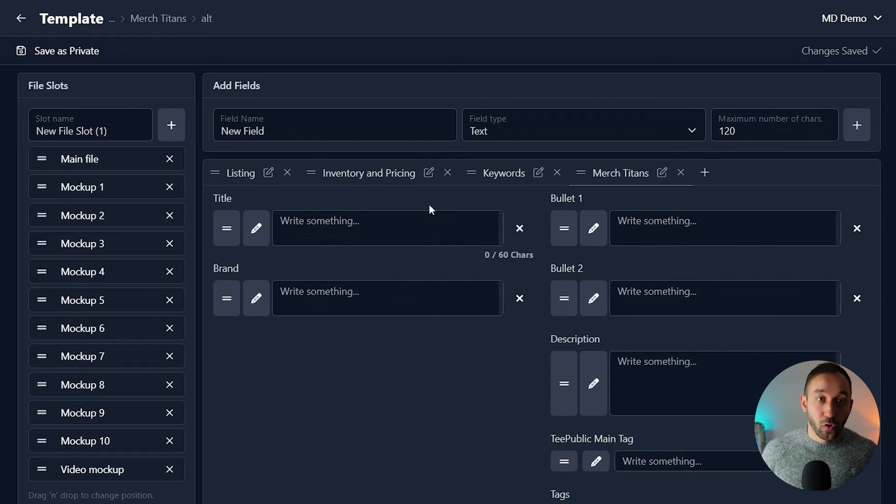
left_click(239, 182)
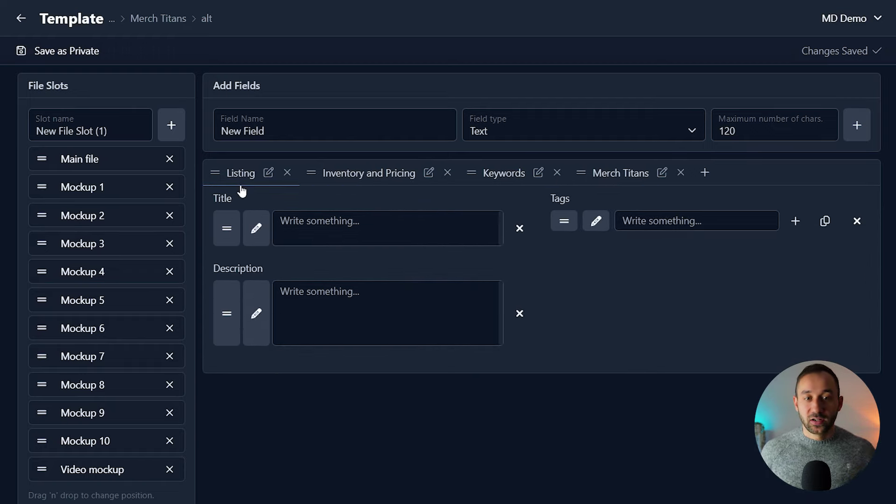
left_click(602, 174)
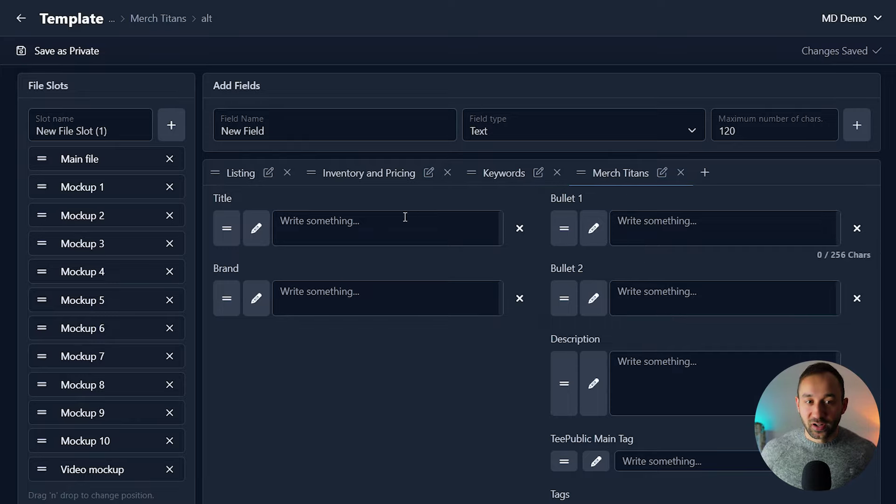
left_click(65, 51)
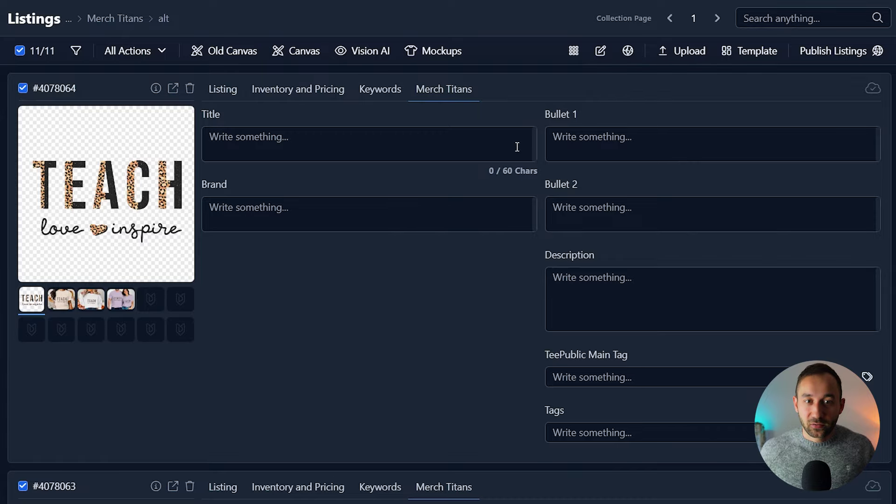
scroll(536, 224, "down", 6)
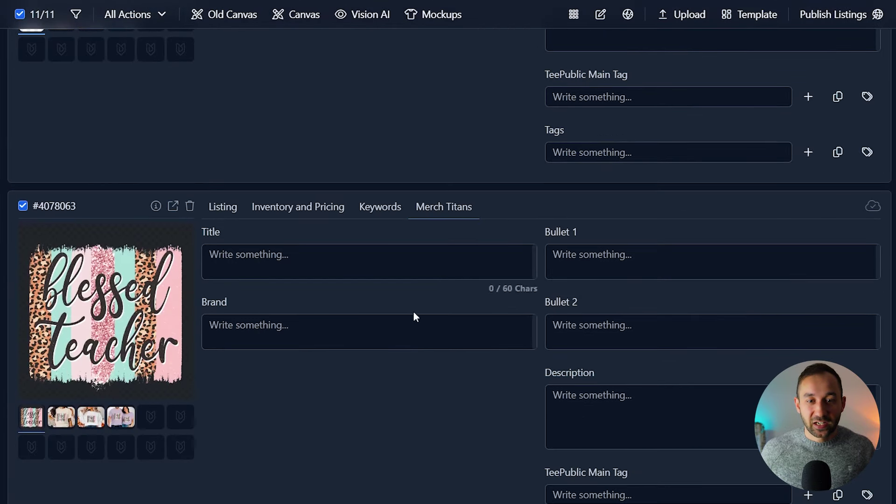
scroll(354, 462, "down", 3)
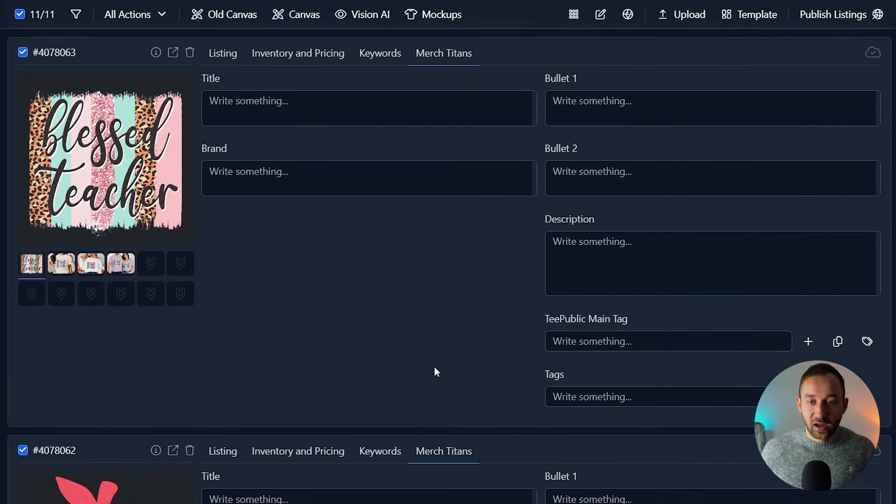
scroll(434, 372, "down", 3)
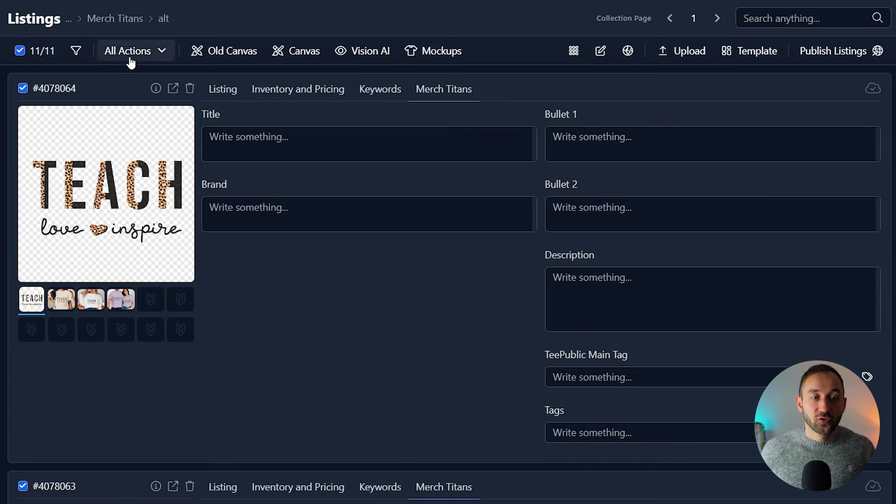
left_click(130, 52)
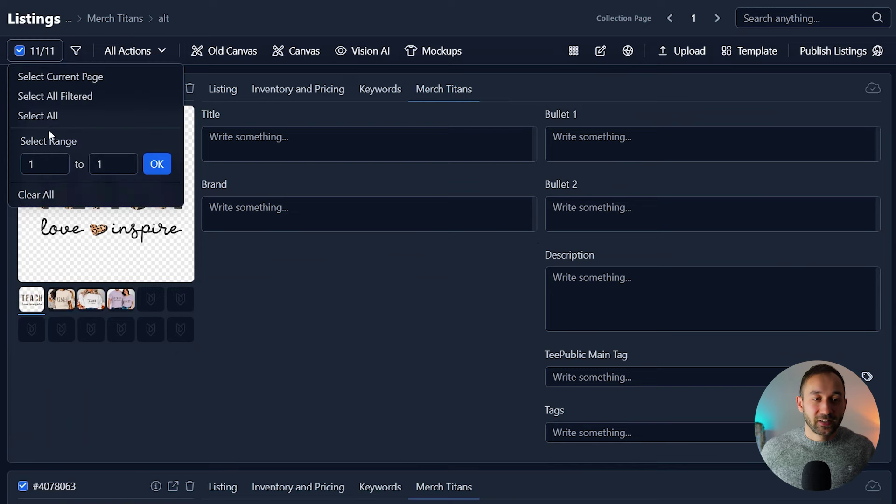
left_click(145, 53)
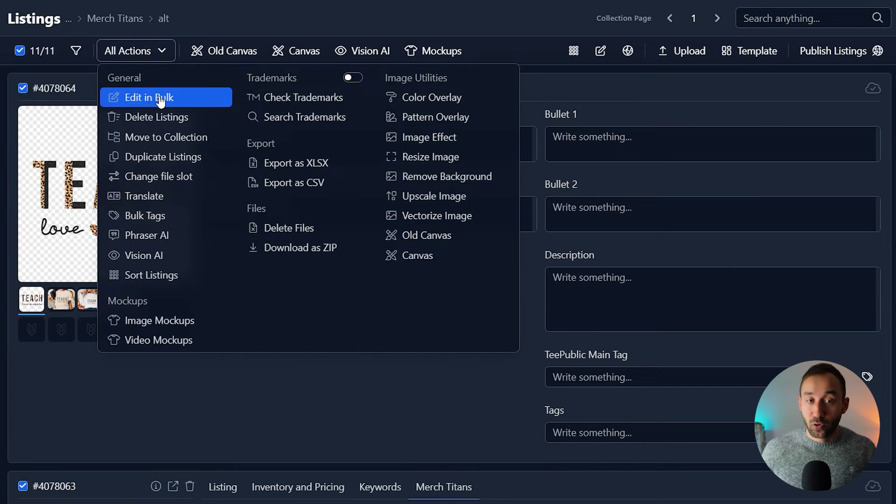
left_click(160, 100)
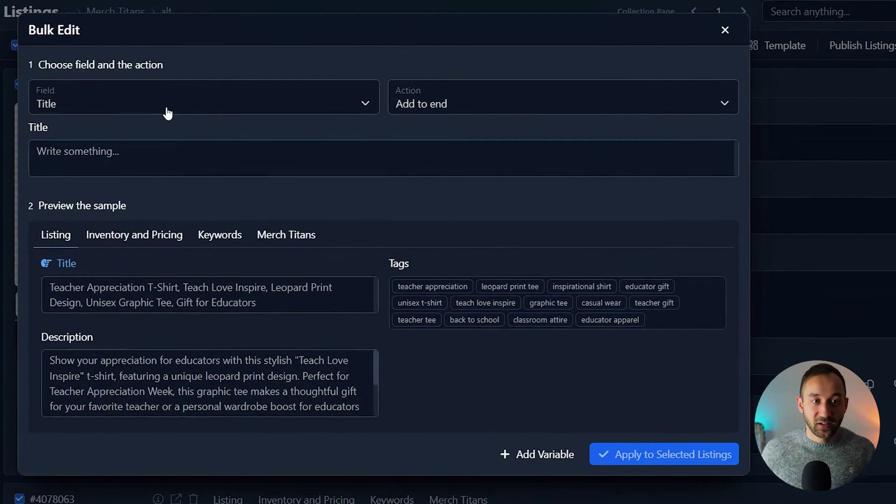
left_click(145, 107)
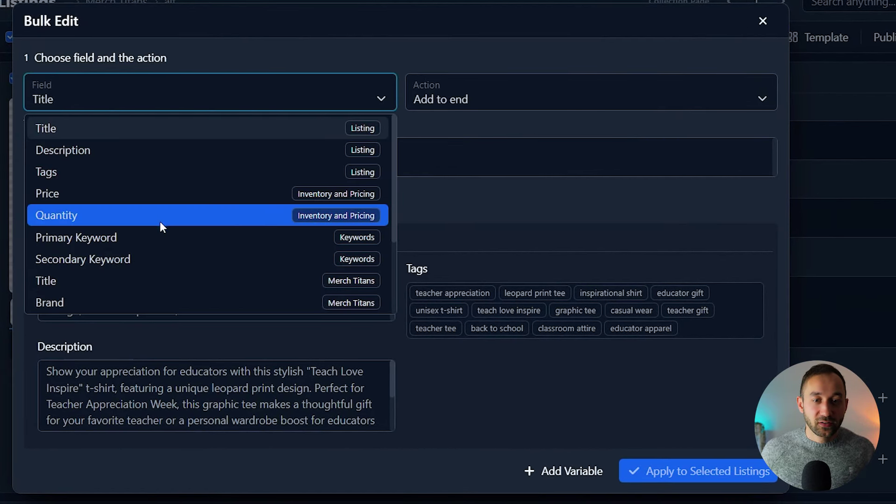
scroll(159, 222, "down", 3)
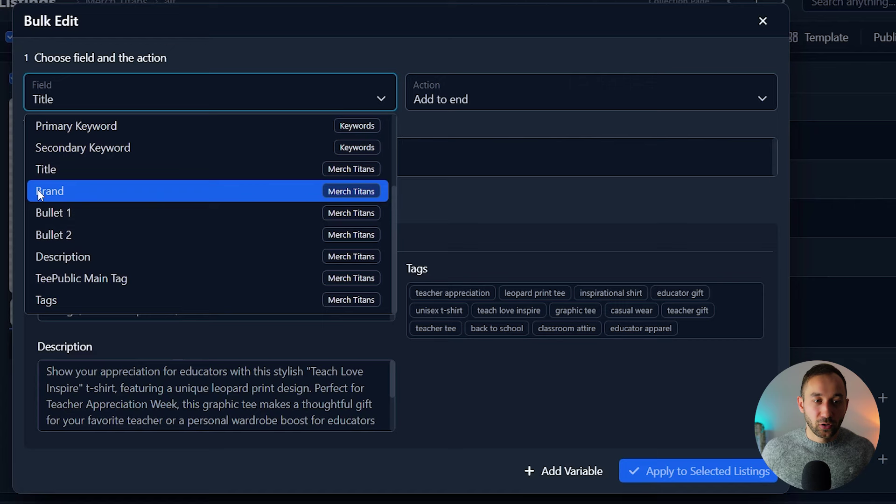
left_click(93, 192)
left_click(100, 137)
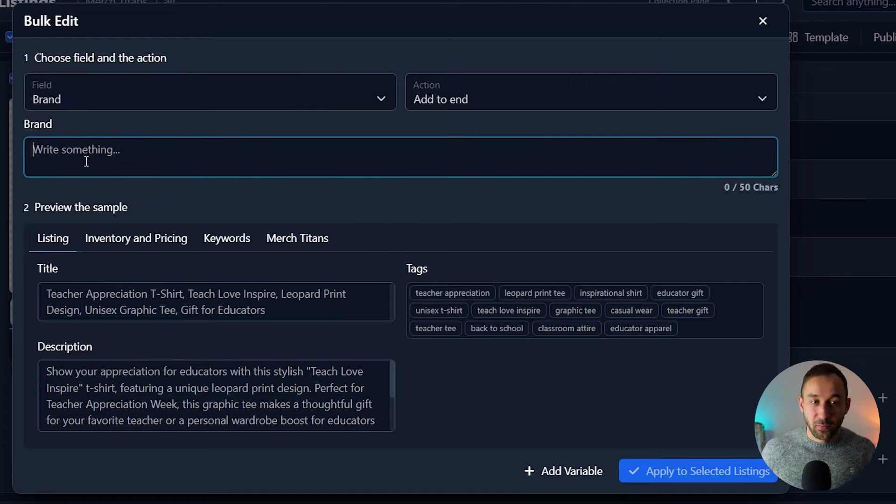
type("aweffaw")
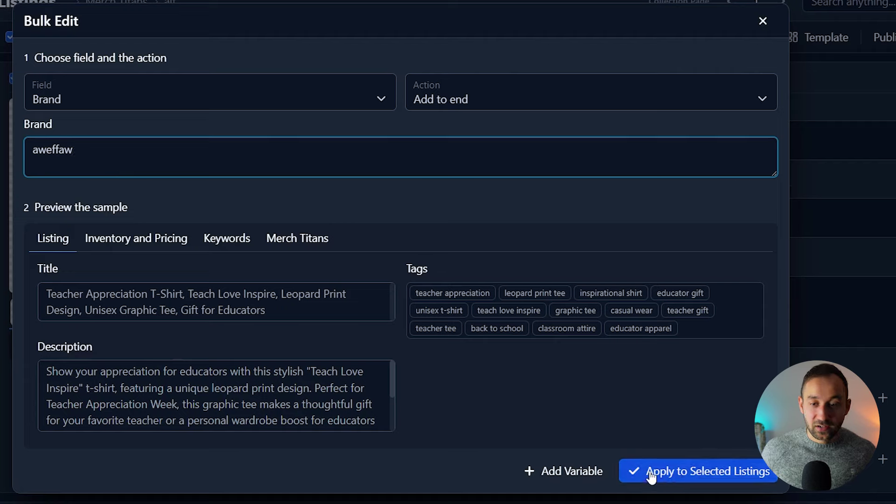
left_click(462, 100)
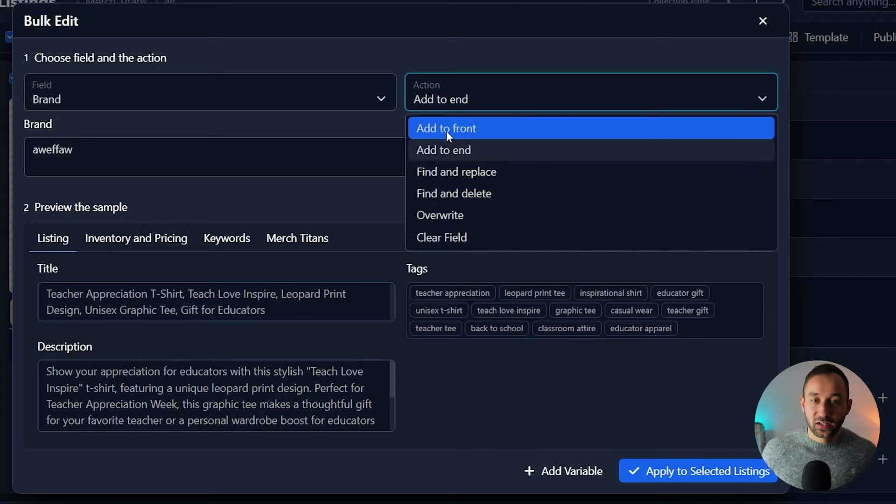
left_click(764, 24)
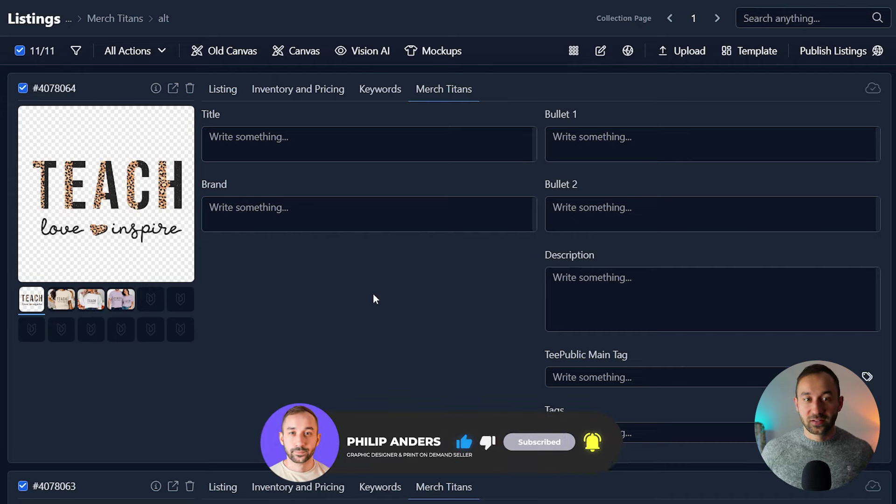
Select all 11 listings and open Vision AI with Amazon Merch (beta) as the platform.
left_click(40, 51)
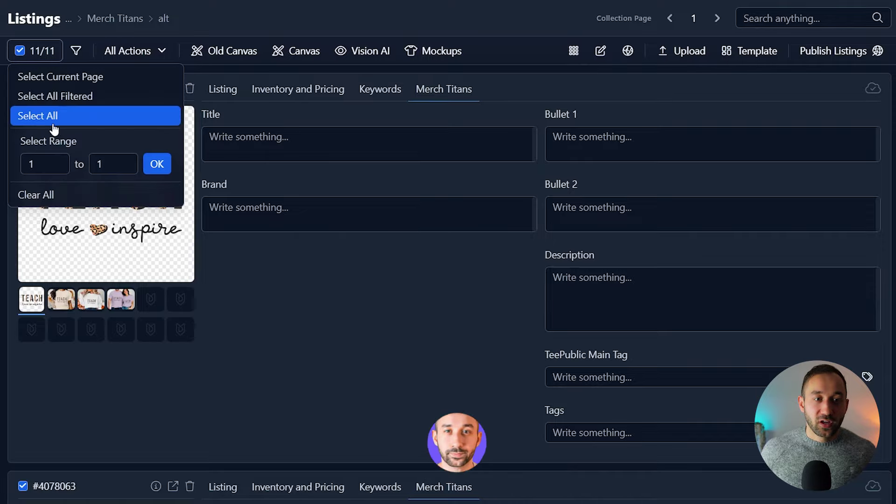
left_click(51, 117)
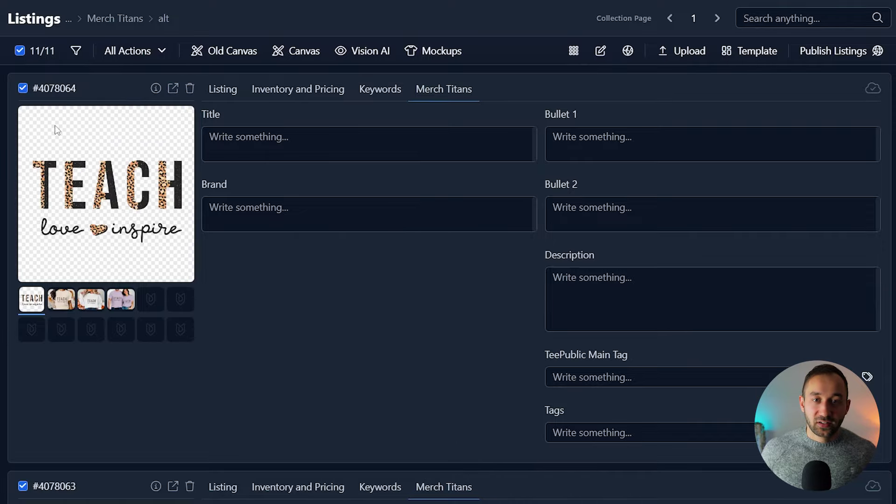
left_click(369, 55)
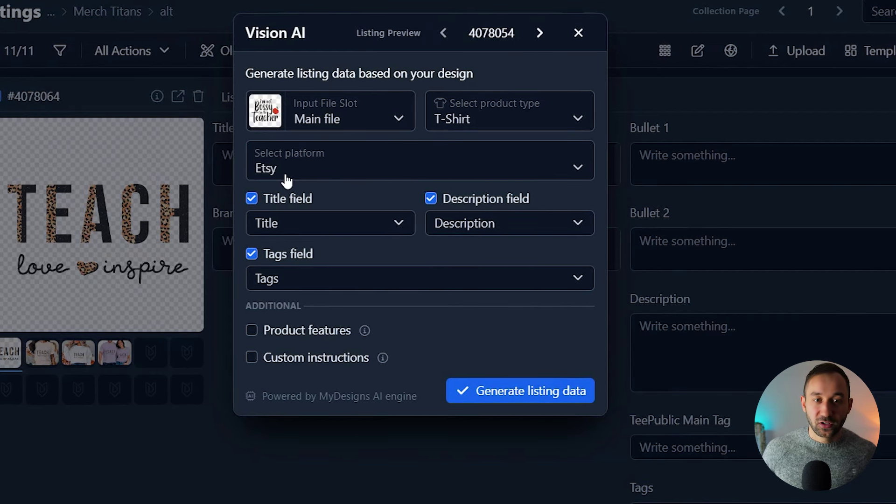
left_click(327, 174)
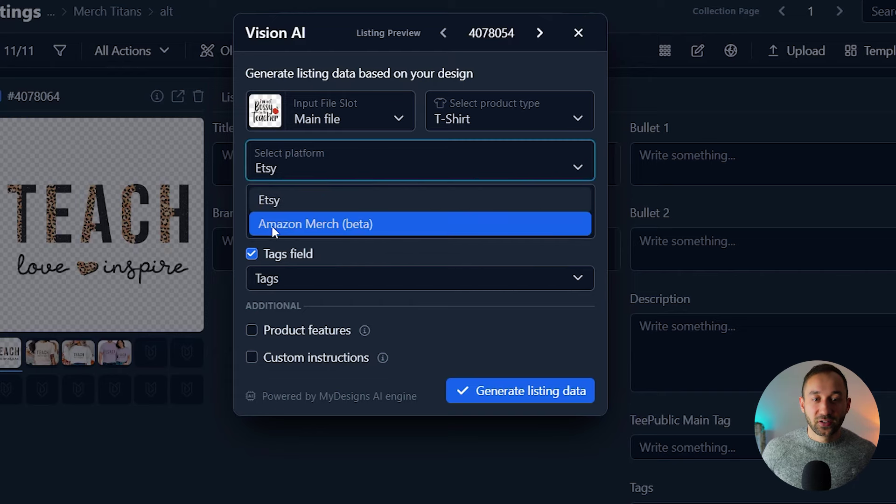
left_click(361, 226)
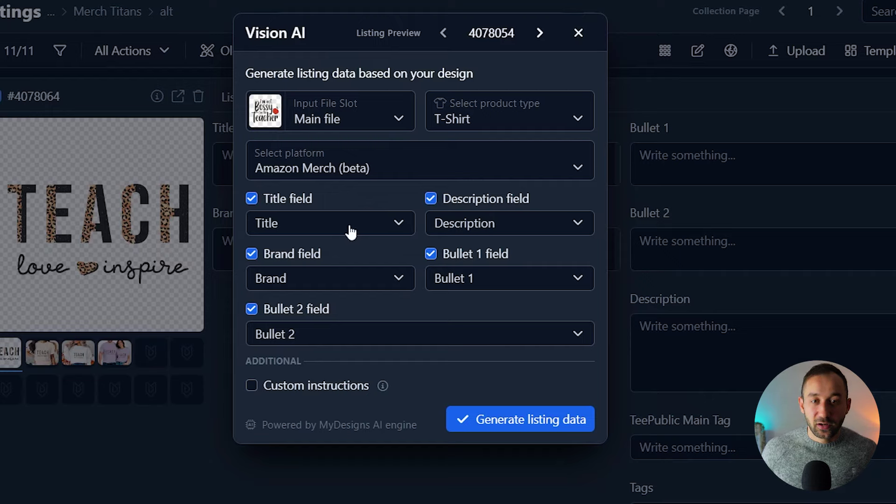
Map the generated Title, Description and Brand to the matching Merch Titans fields.
left_click(298, 226)
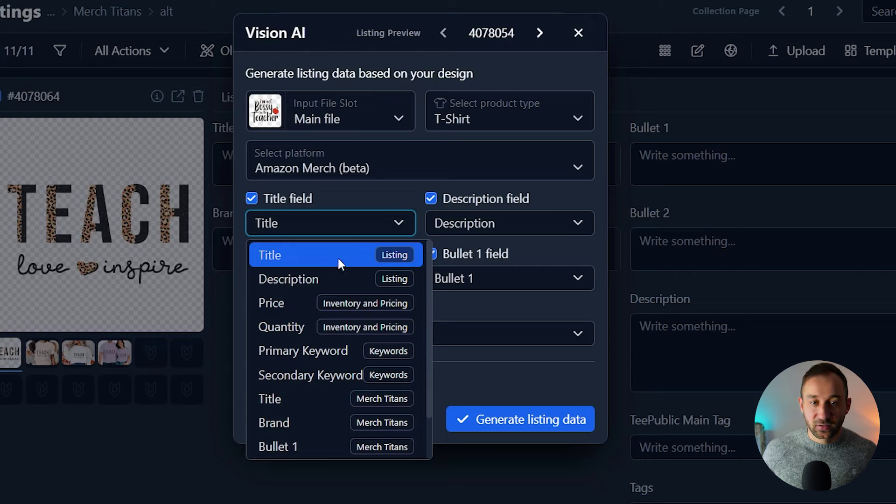
scroll(339, 258, "down", 2)
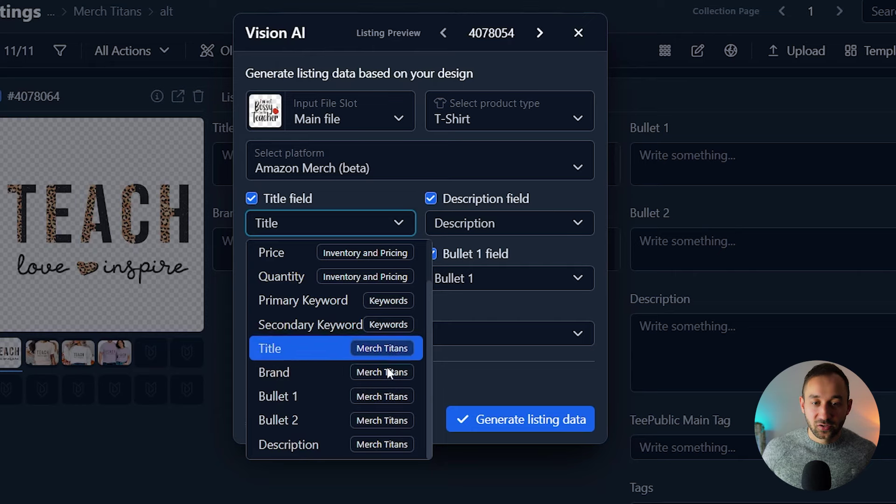
left_click(281, 349)
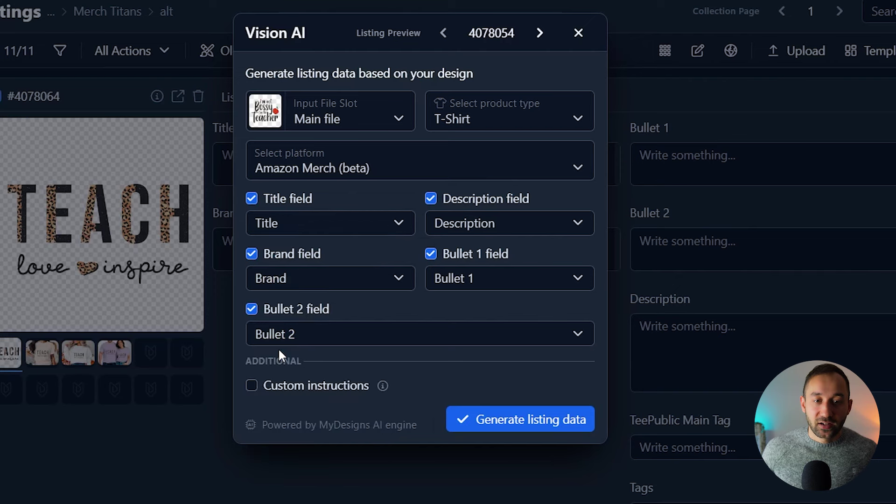
left_click(480, 224)
scroll(471, 331, "down", 2)
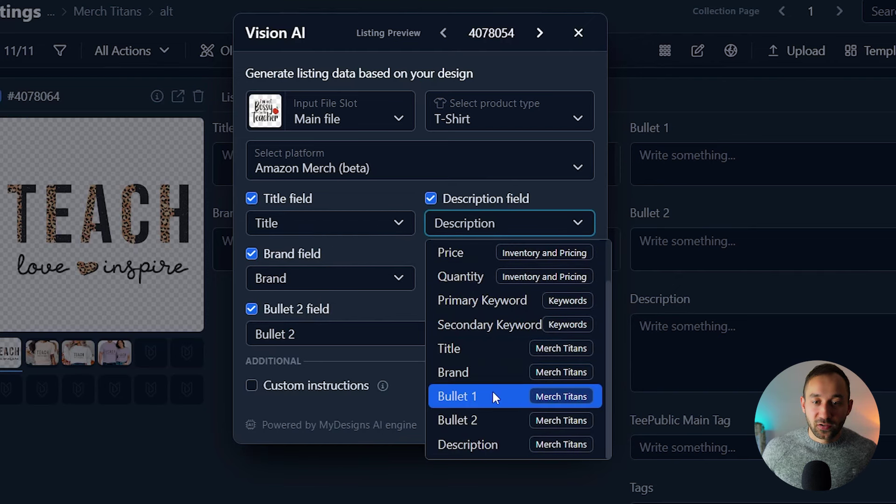
left_click(477, 446)
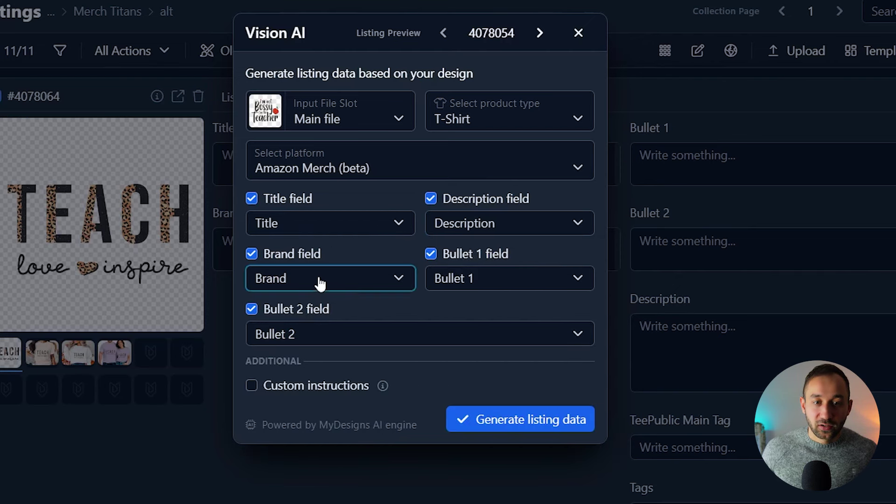
left_click(313, 280)
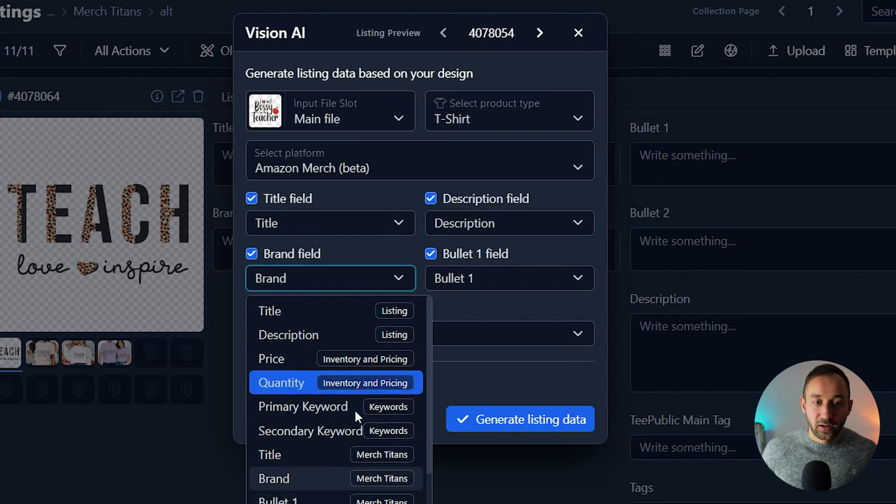
left_click(360, 478)
Keep Bullet 1 and Bullet 2 mapped to Merch Titans and run Vision AI on 11 listings.
left_click(470, 282)
left_click(508, 284)
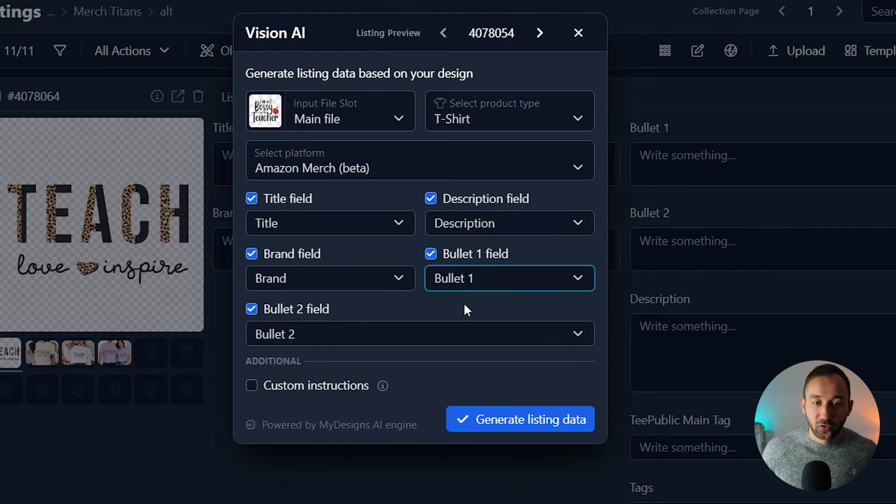
left_click(359, 336)
scroll(418, 467, "down", 2)
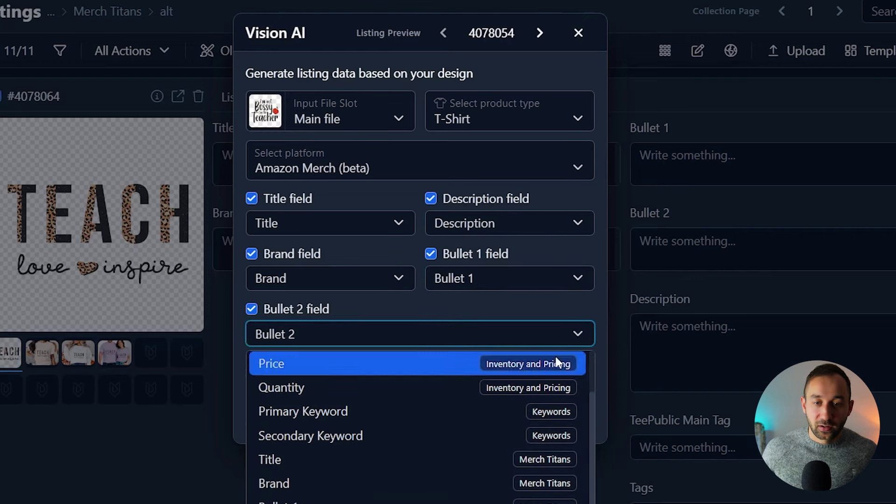
left_click(544, 336)
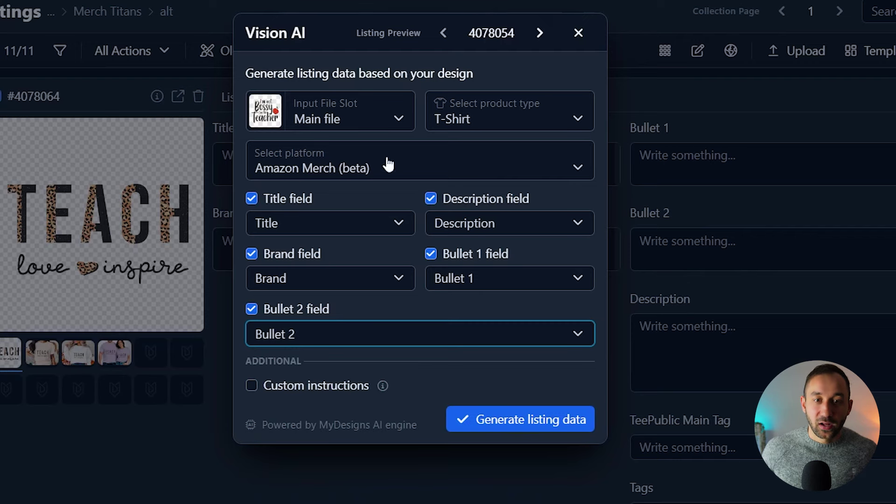
left_click(518, 430)
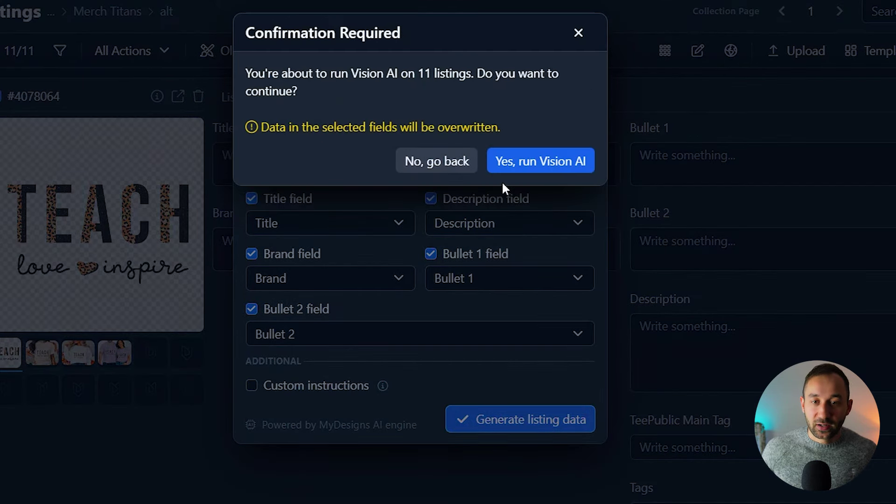
left_click(518, 177)
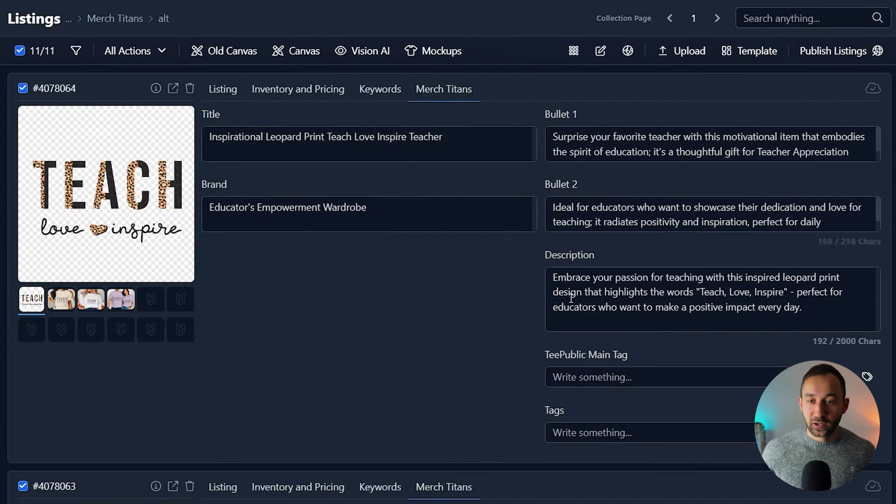
scroll(302, 244, "down", 2)
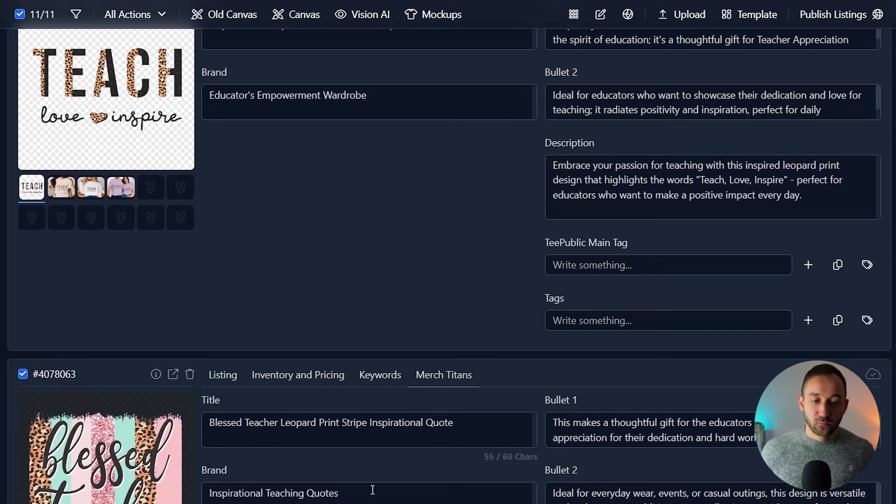
scroll(279, 485, "down", 1)
scroll(336, 474, "down", 1)
scroll(336, 475, "up", 4)
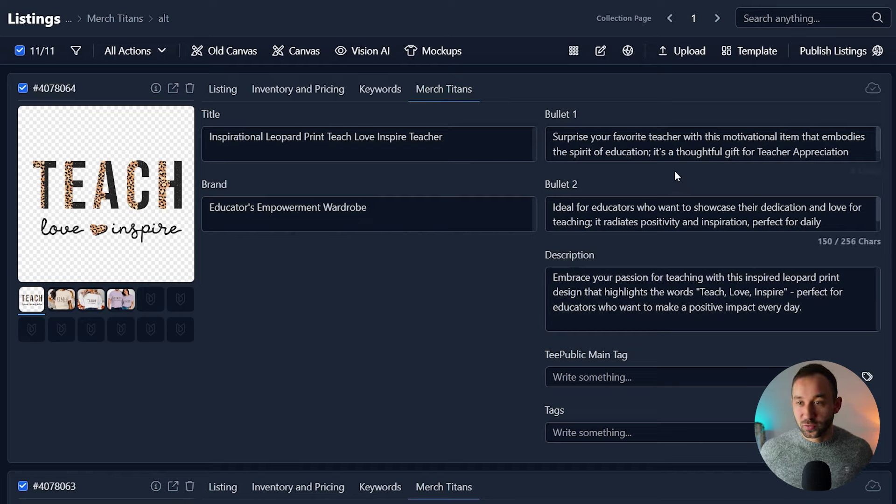
left_click(131, 51)
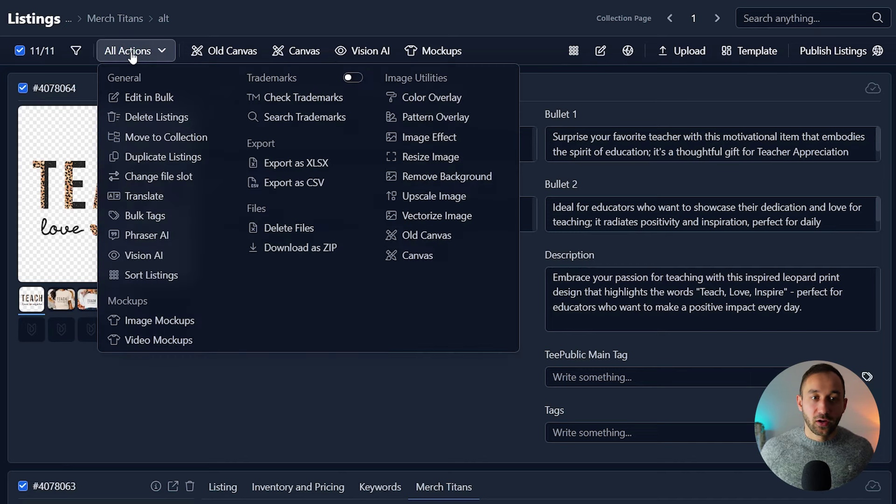
left_click(140, 97)
left_click(195, 101)
scroll(215, 182, "down", 3)
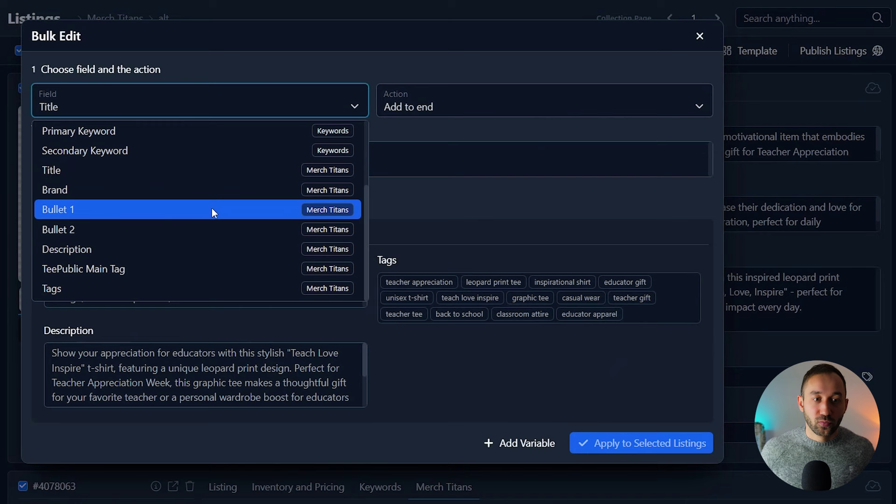
left_click(212, 208)
left_click(485, 101)
left_click(467, 192)
left_click(297, 165)
type("gift")
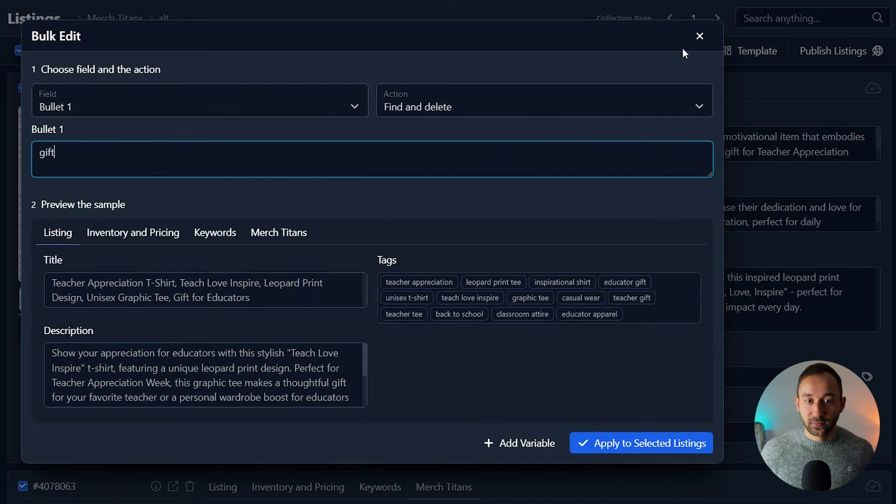
left_click(698, 40)
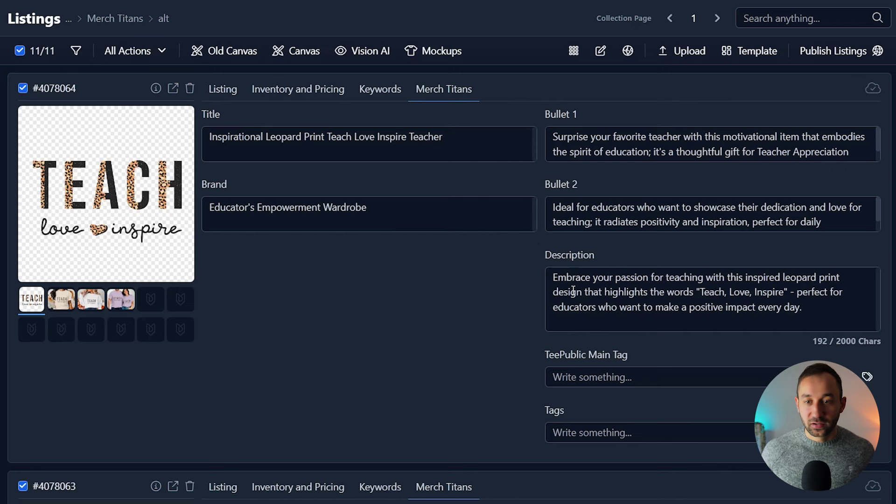
scroll(573, 290, "down", 2)
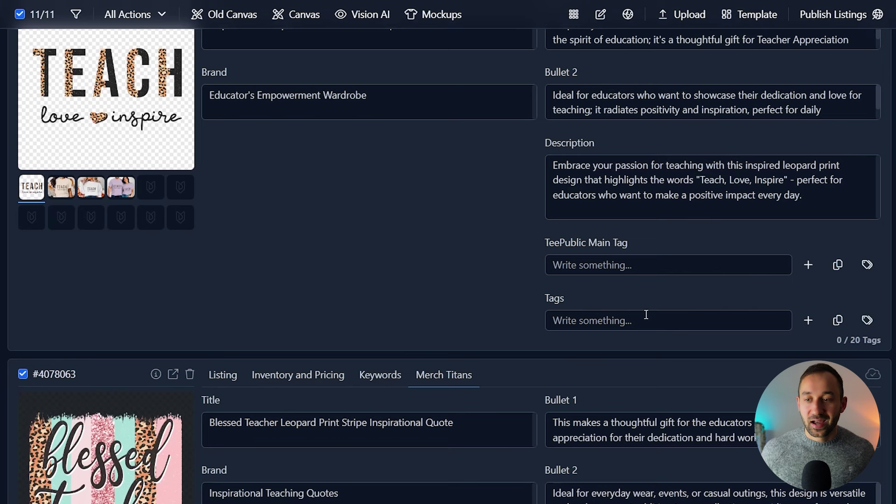
scroll(646, 315, "up", 2)
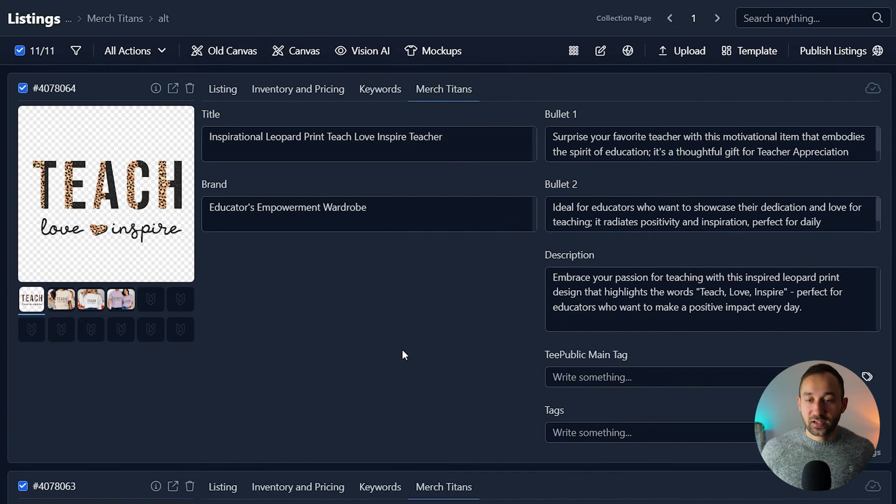
Inspect the first listing's keyword fields.
left_click(373, 93)
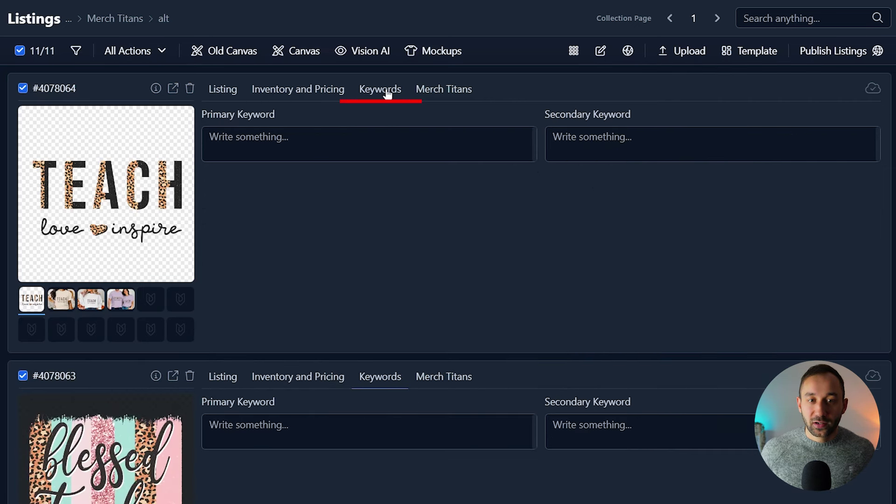
scroll(343, 204, "down", 5)
scroll(353, 202, "up", 5)
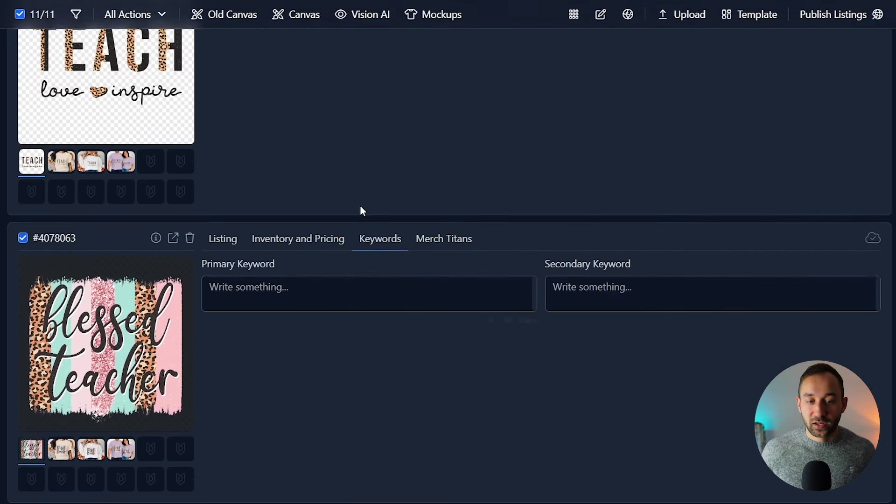
scroll(230, 205, "up", 1)
scroll(144, 184, "down", 12)
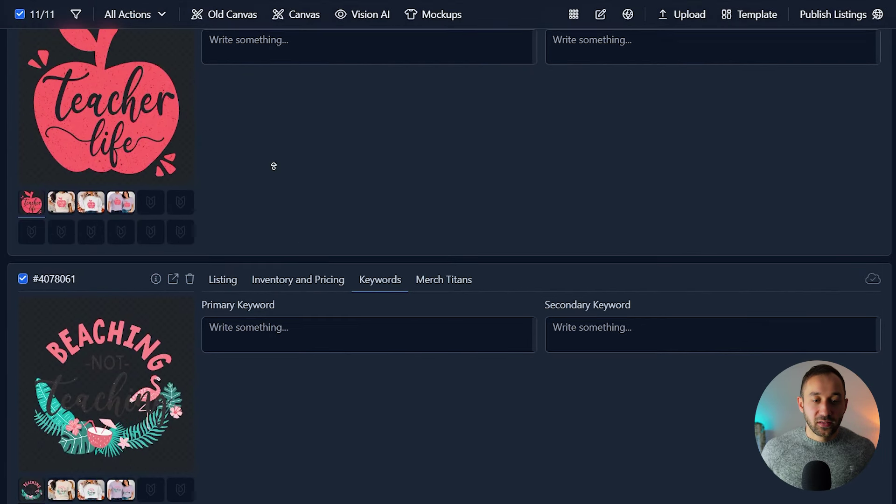
scroll(273, 166, "up", 12)
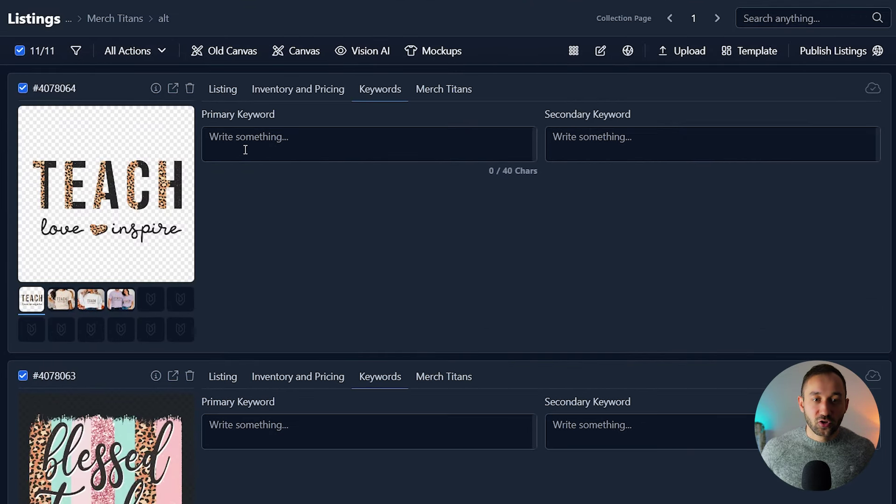
Bulk edit the Primary Keyword to 'teacher' and apply it to all 11 selected listings.
left_click(122, 50)
left_click(157, 95)
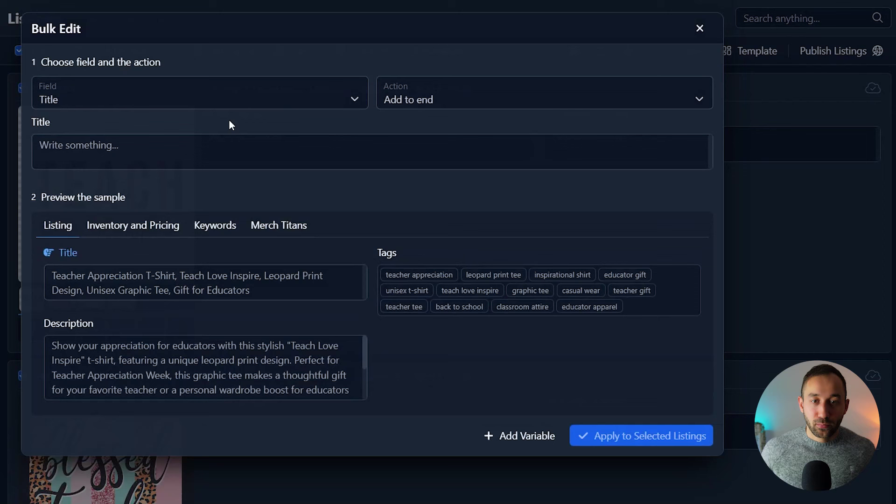
left_click(239, 112)
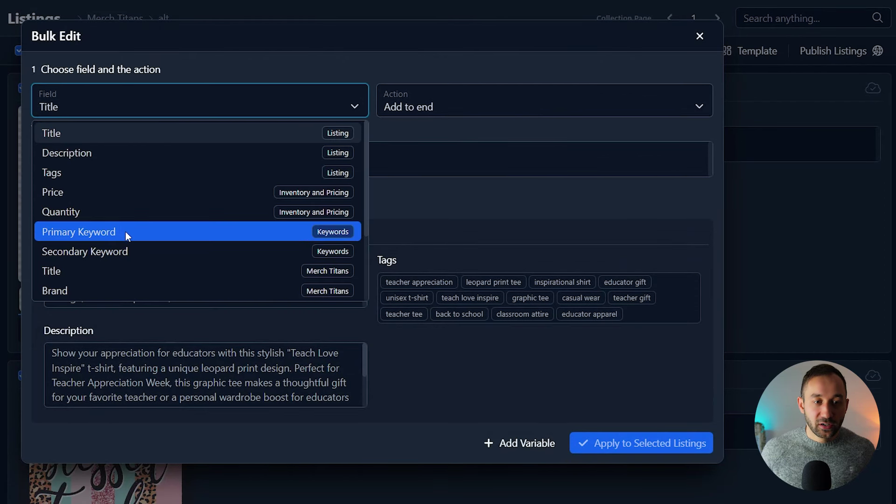
left_click(99, 232)
left_click(171, 158)
type("teacher")
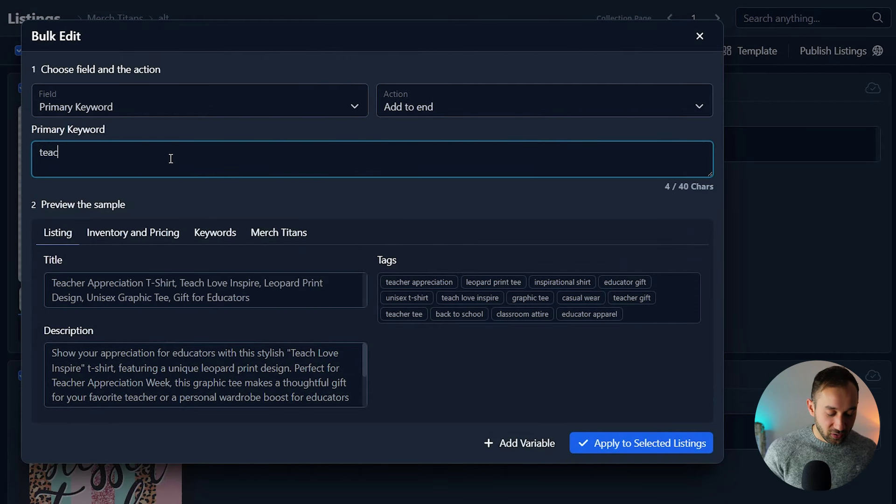
left_click(620, 441)
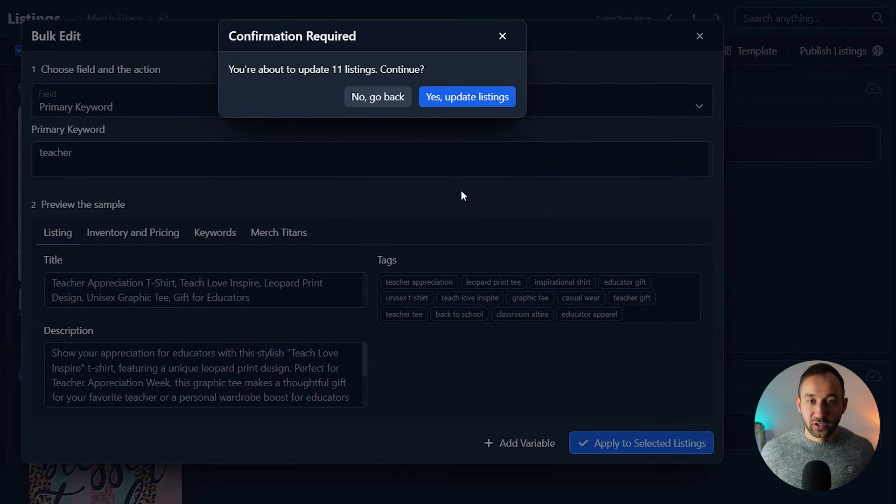
left_click(455, 98)
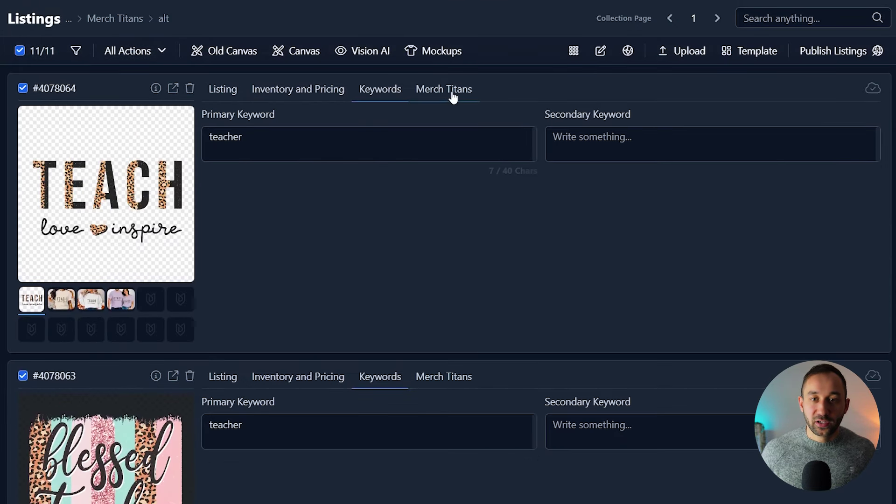
Verify the first listing's primary keyword reads 'teacher', then return to its Merch Titans fields.
left_click(449, 96)
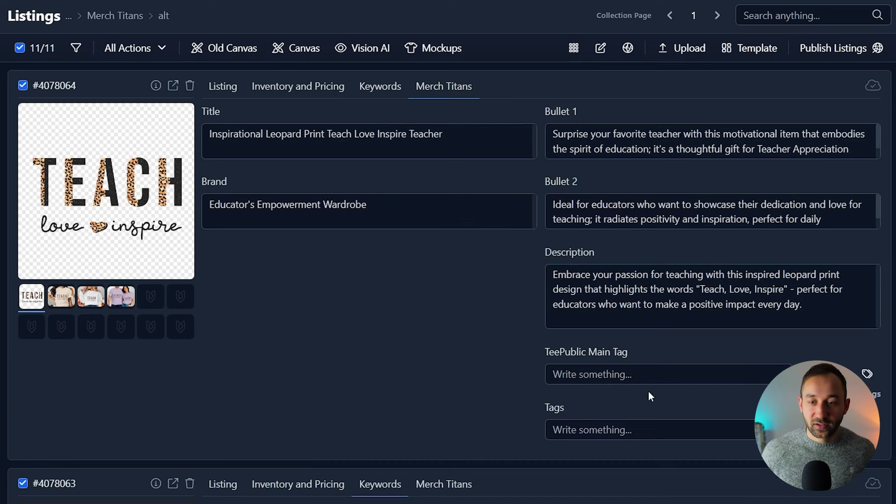
scroll(648, 391, "down", 3)
scroll(594, 279, "up", 3)
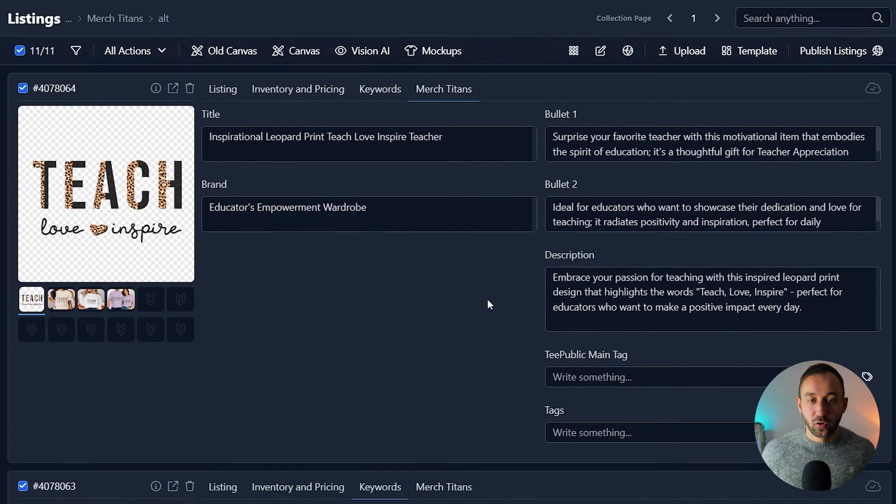
left_click(368, 92)
left_click(239, 137)
scroll(303, 214, "down", 13)
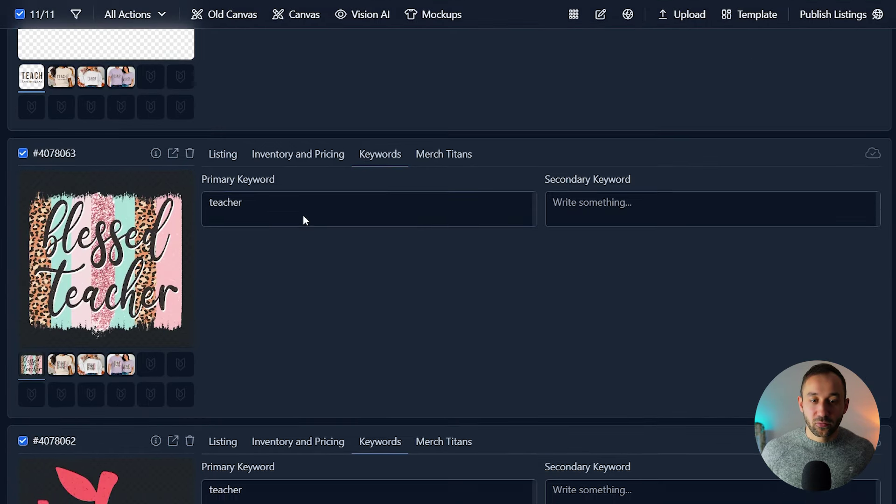
scroll(382, 353, "up", 15)
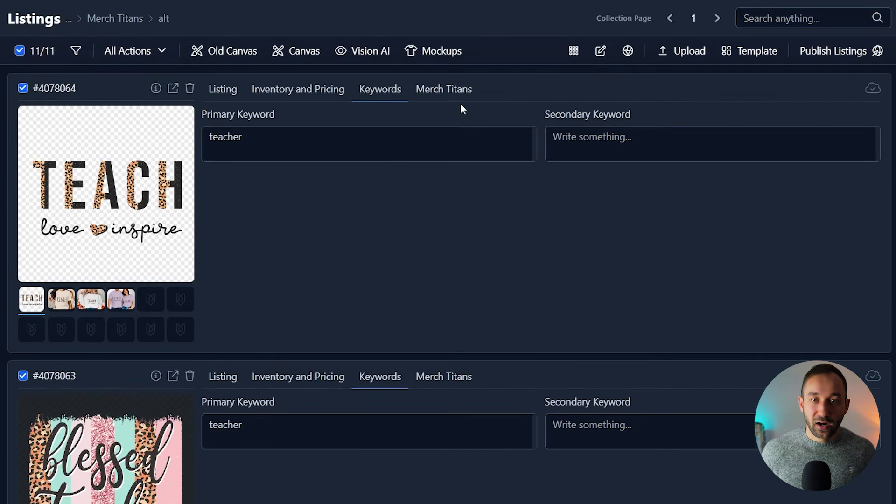
left_click(456, 95)
Select all 11 listings and bring up the bulk tag generator.
left_click(605, 379)
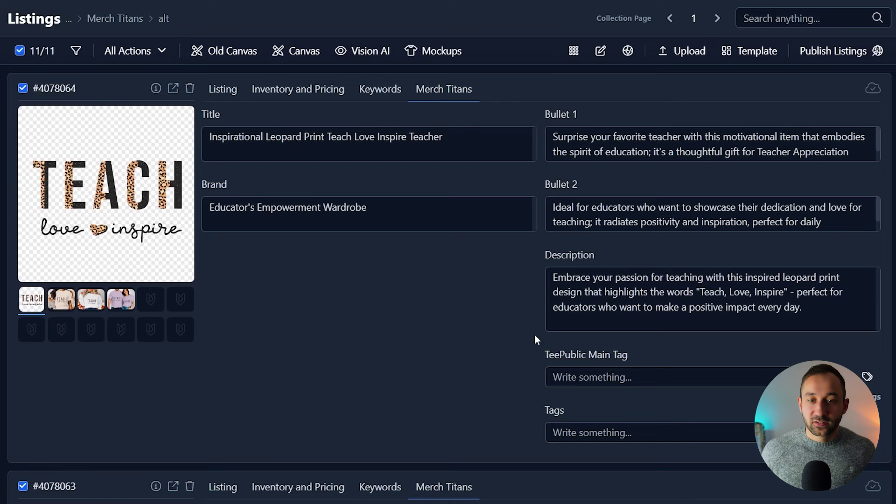
left_click(37, 50)
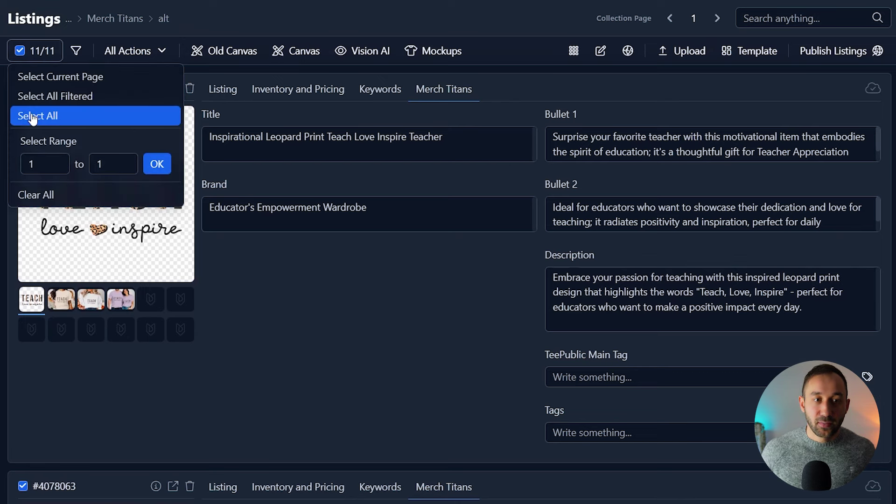
left_click(79, 124)
left_click(143, 56)
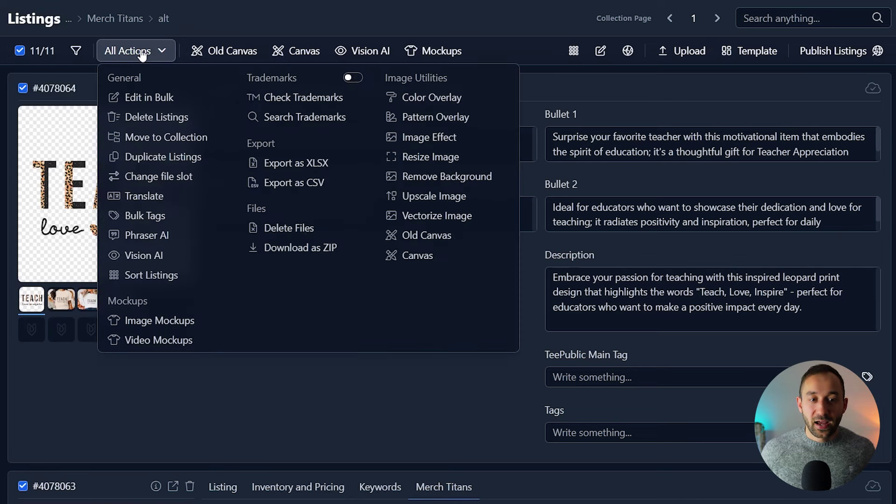
left_click(190, 217)
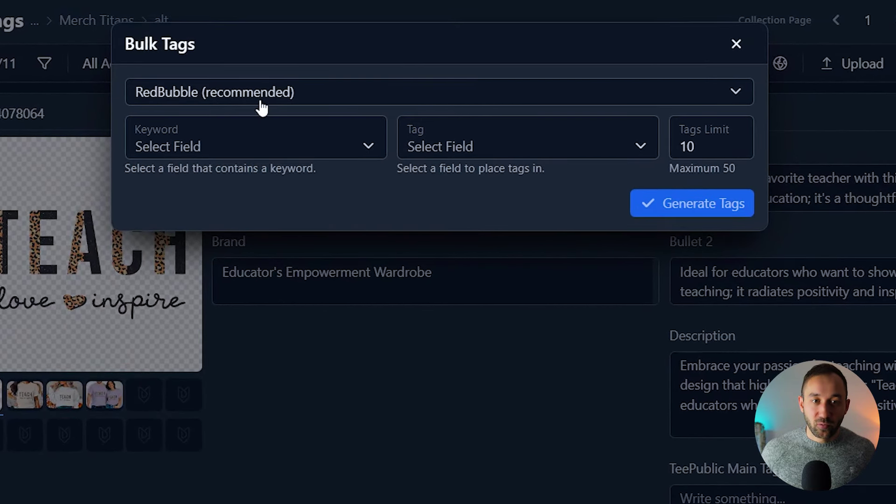
Generate tags from Primary Keyword into the Merch Titans Tags field, with a limit of 20.
left_click(247, 145)
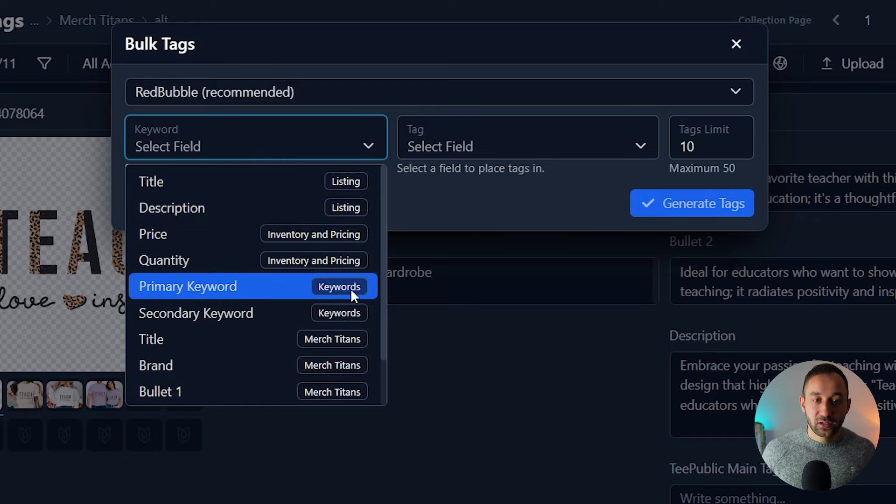
left_click(254, 285)
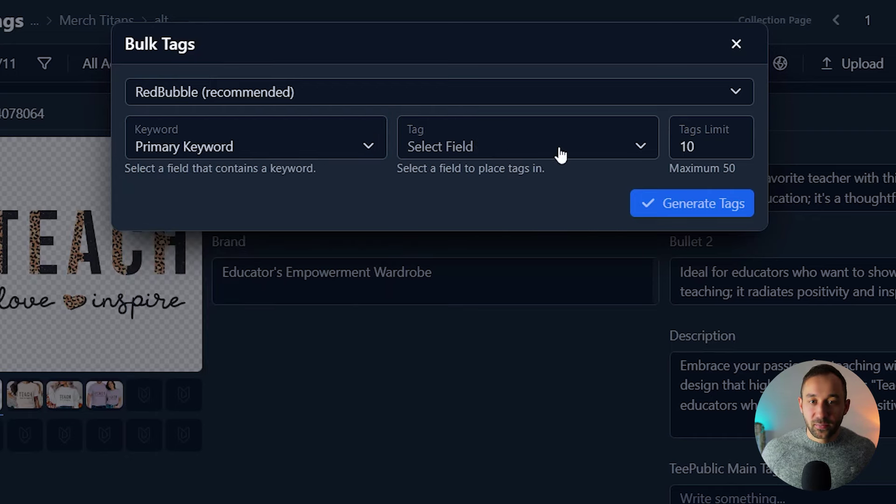
left_click(506, 150)
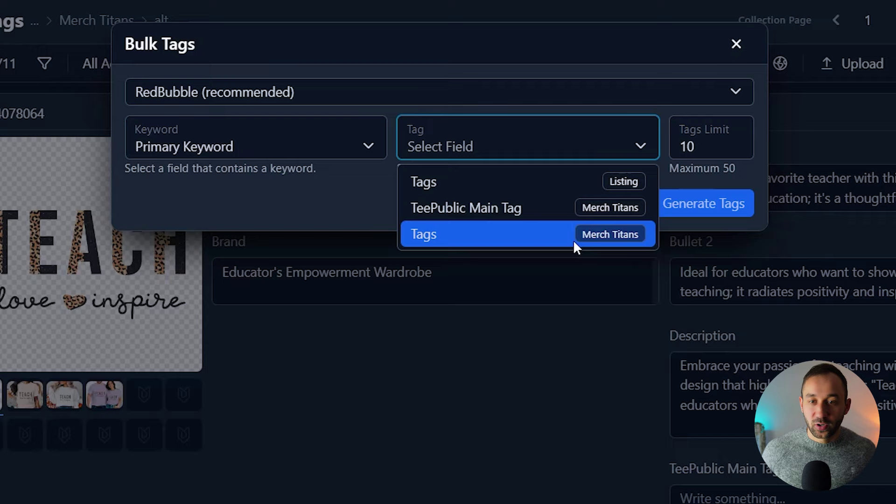
left_click_drag(559, 235, 530, 181)
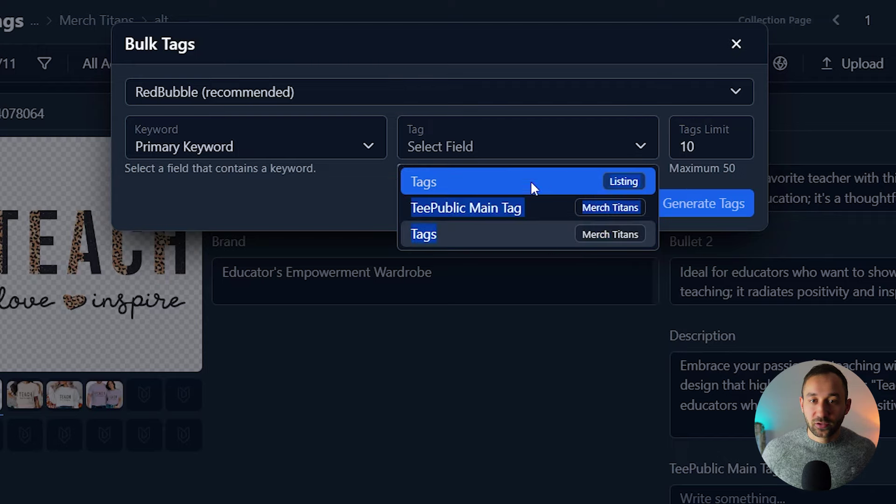
left_click(510, 243)
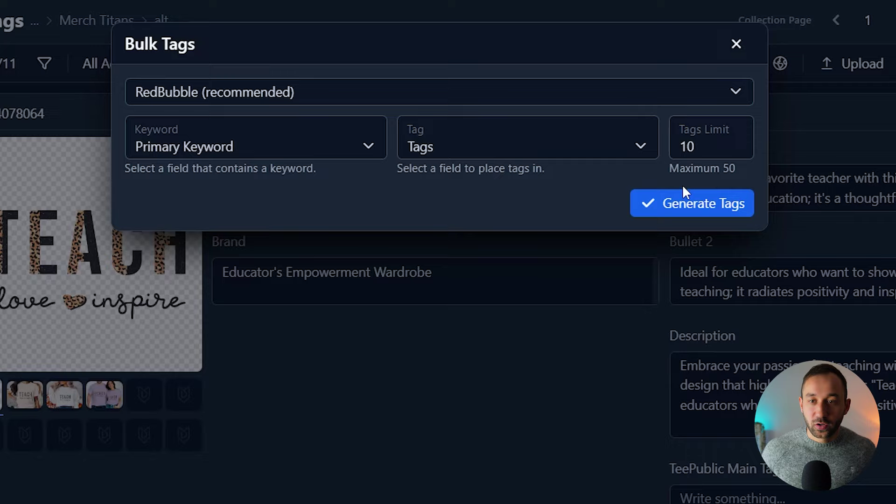
double_click(711, 143)
type("20")
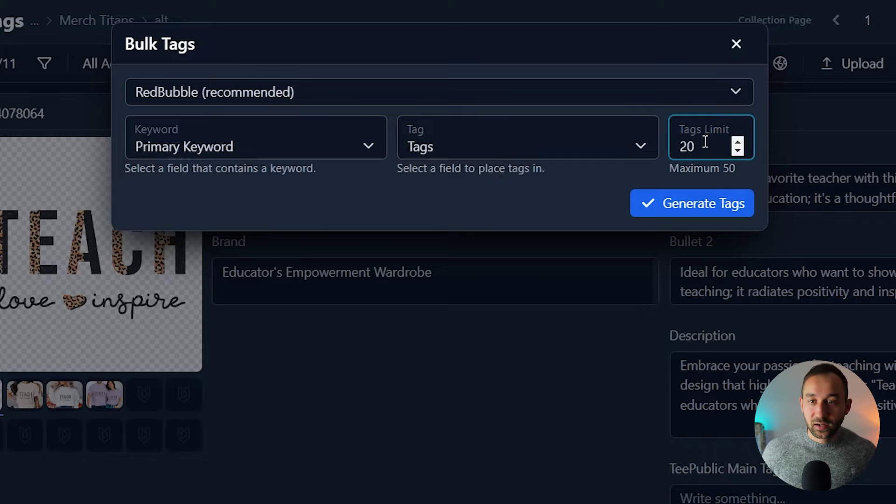
Confirm tag generation for all 11 listings and review the filled Tags lists.
left_click(695, 209)
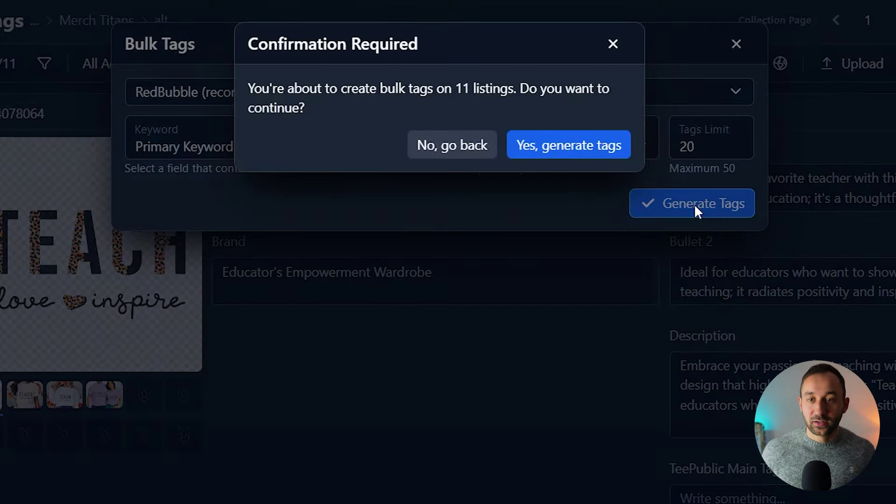
left_click(540, 148)
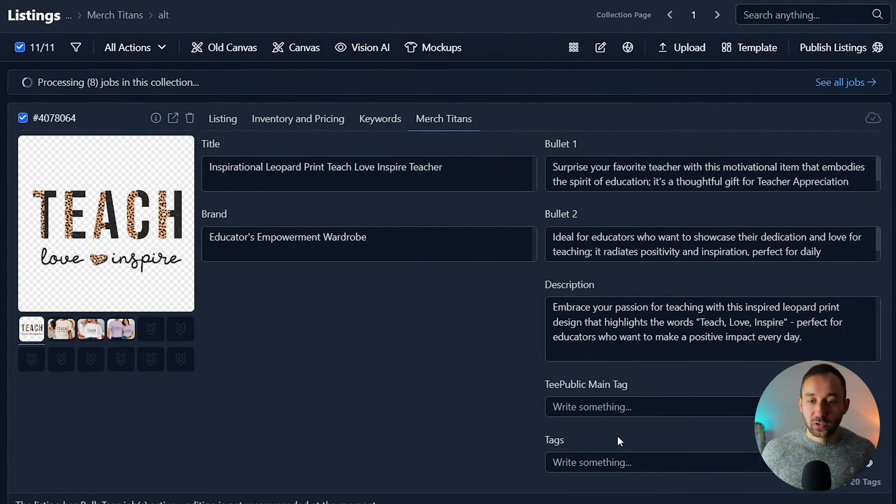
scroll(615, 434, "down", 4)
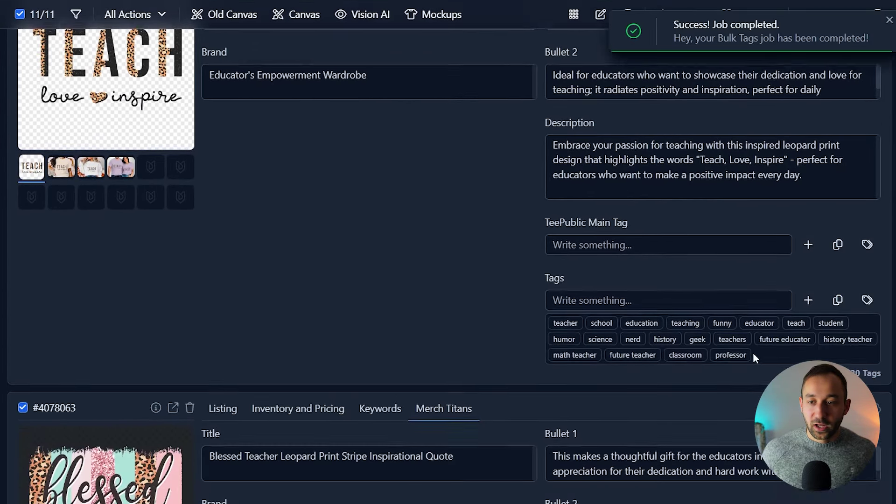
scroll(752, 352, "down", 7)
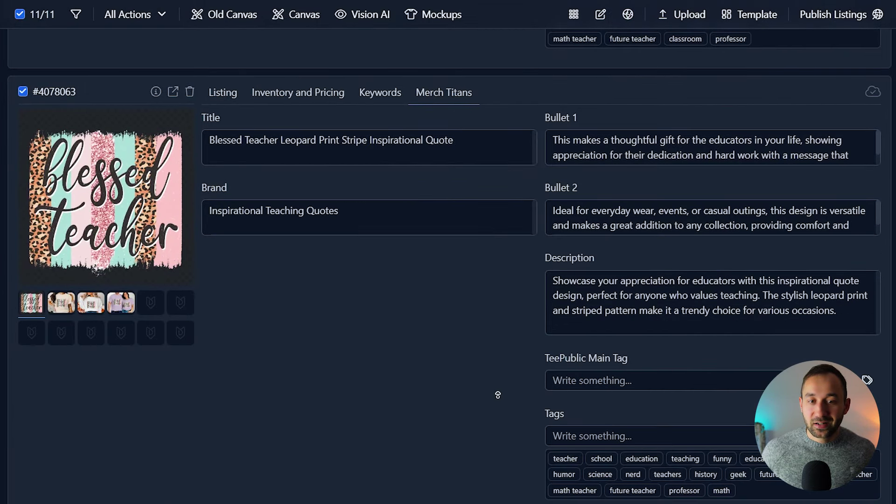
scroll(498, 394, "up", 10)
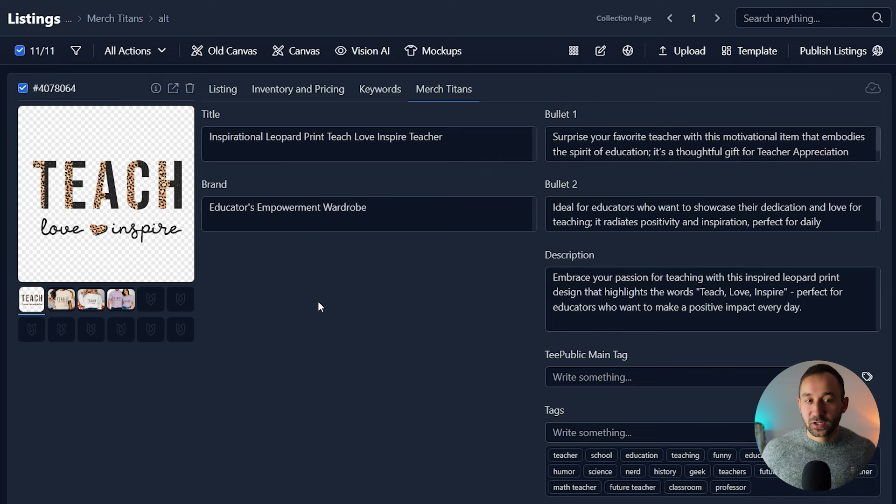
scroll(598, 368, "down", 1)
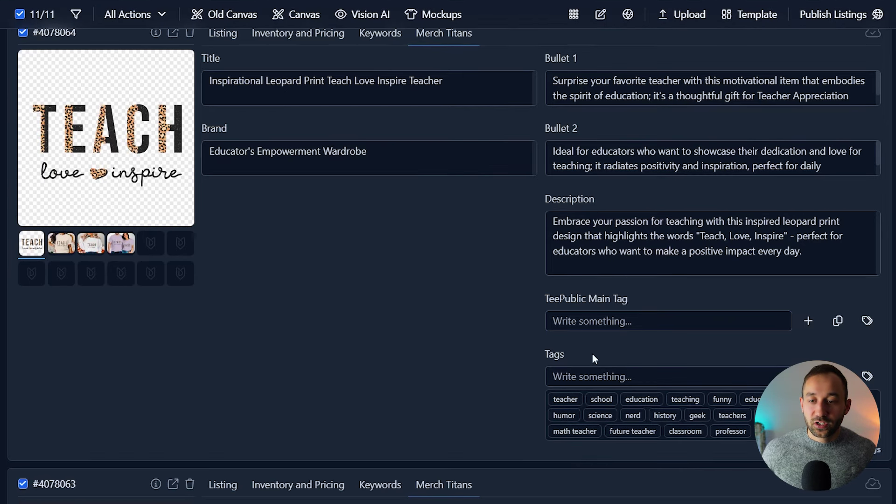
scroll(592, 353, "up", 1)
Bulk-edit the TeePublic Main Tag field to add 'teacher' and apply it to the selected listings.
left_click(141, 55)
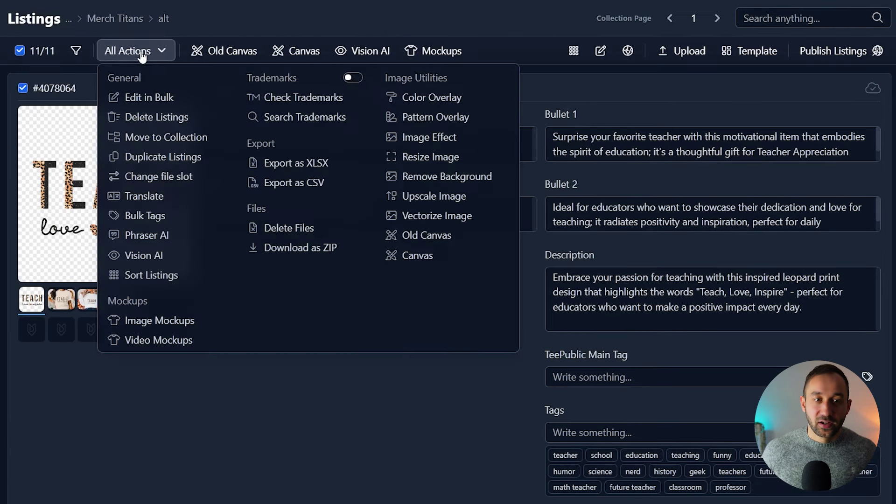
left_click(167, 99)
left_click(91, 110)
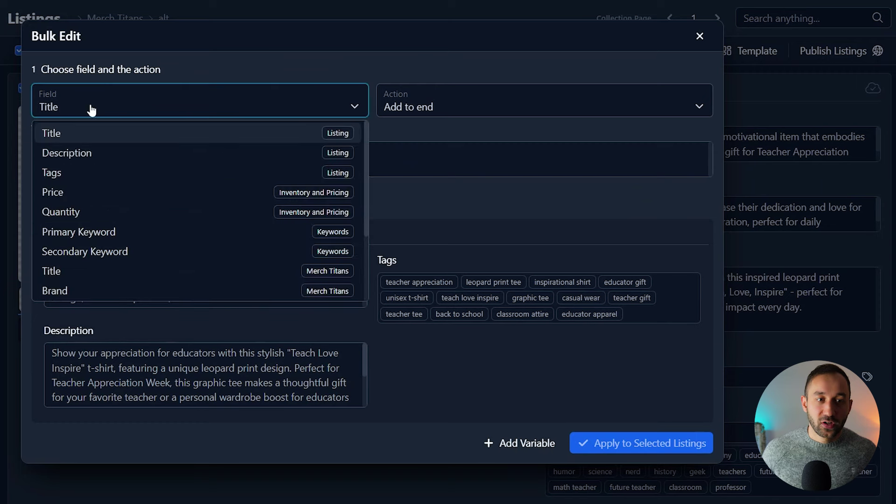
scroll(73, 270, "down", 3)
left_click(71, 269)
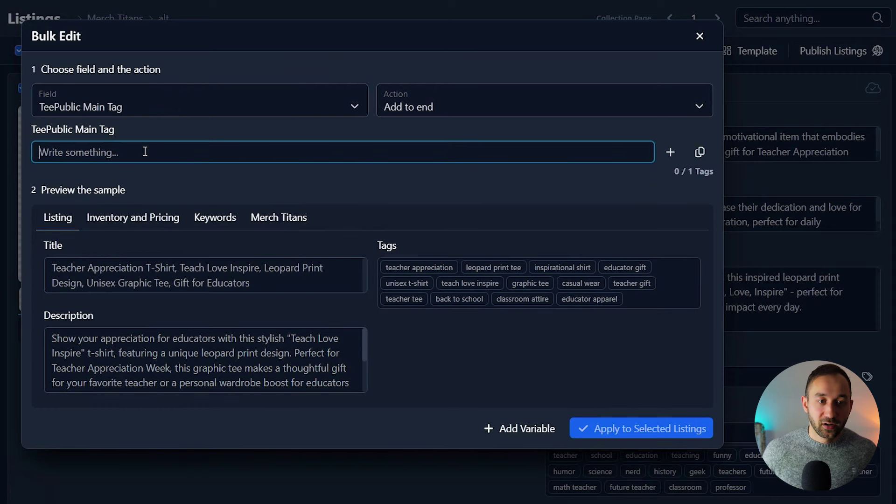
type("teacher")
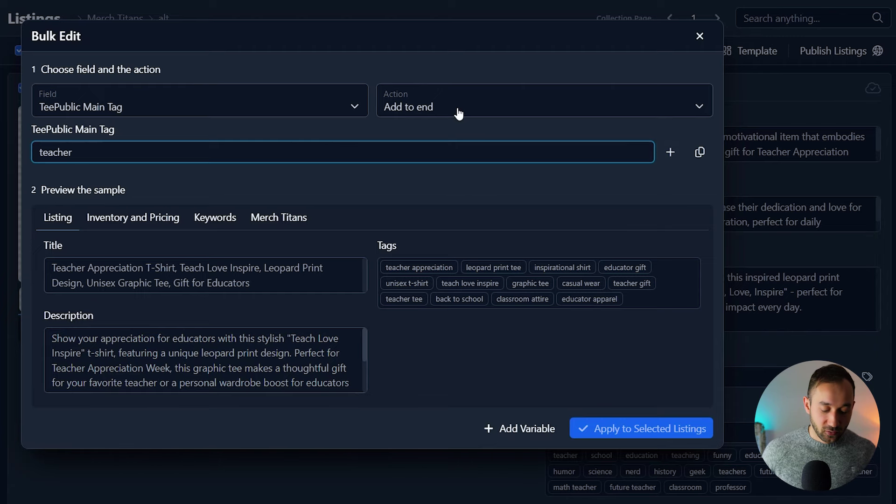
key("Return")
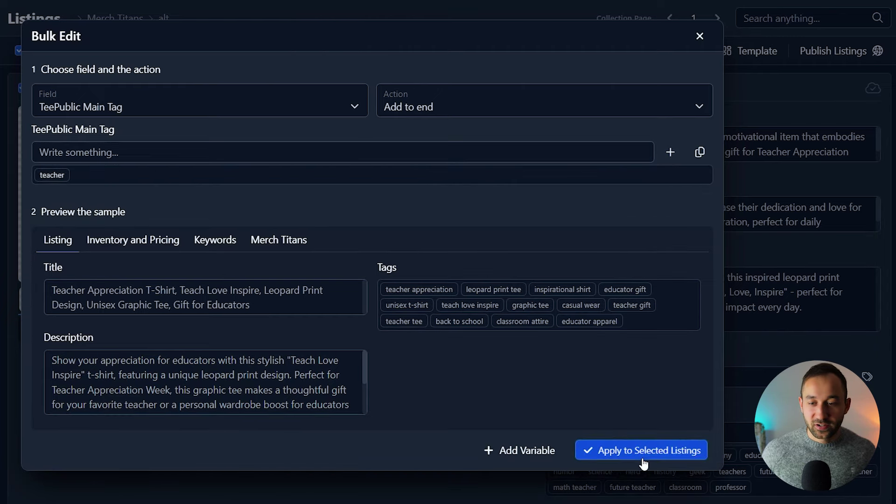
left_click(643, 463)
left_click(474, 96)
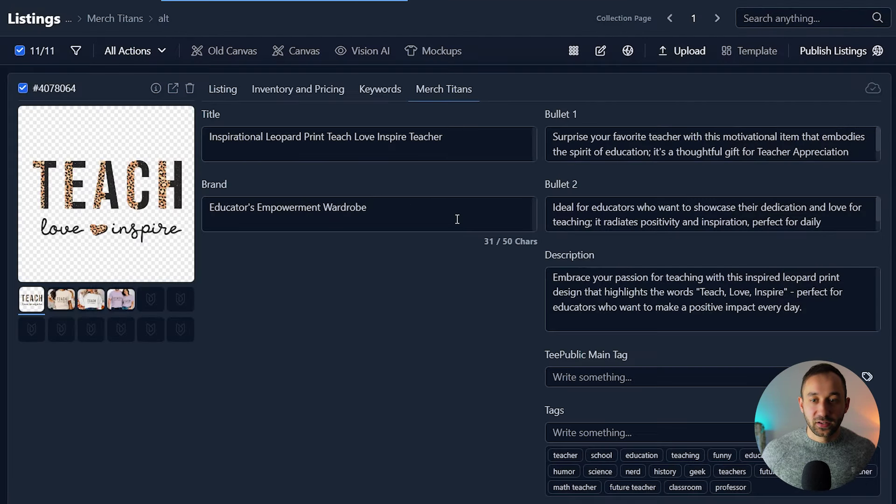
Scroll through the listings to confirm the 'teacher' TeePublic Main Tag.
scroll(469, 275, "down", 20)
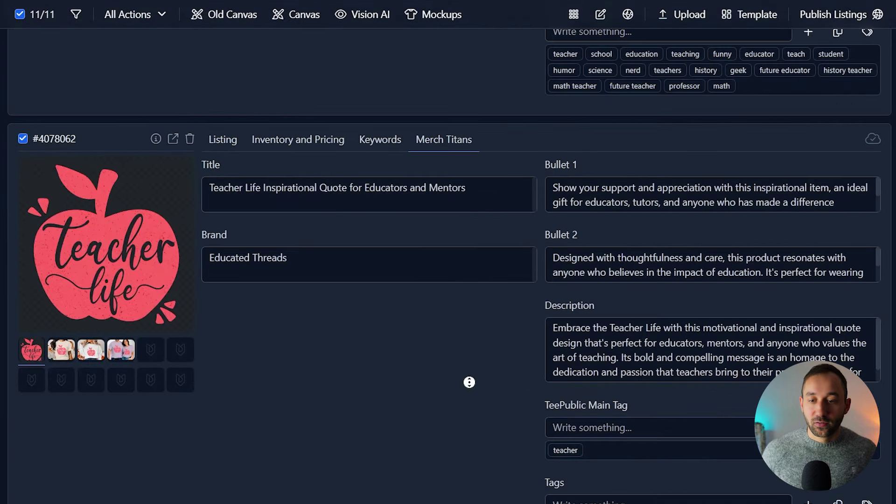
scroll(469, 382, "up", 20)
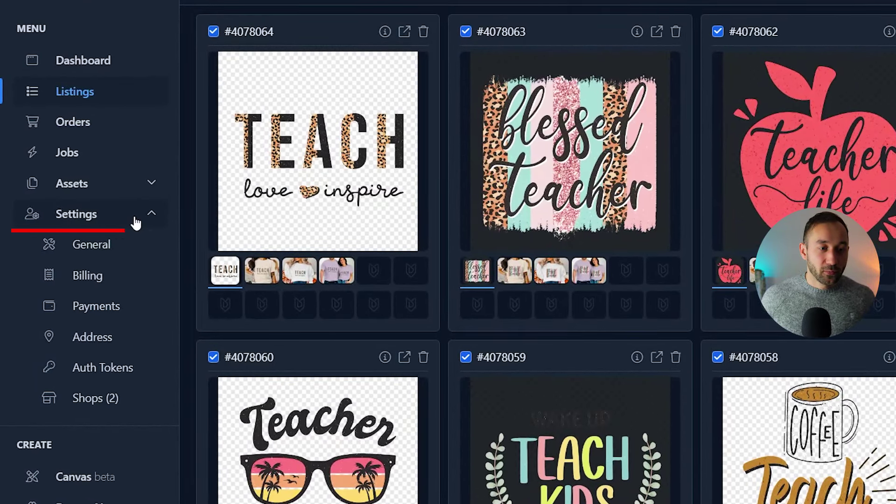
Go to the Auth Tokens page in the settings section.
left_click(135, 221)
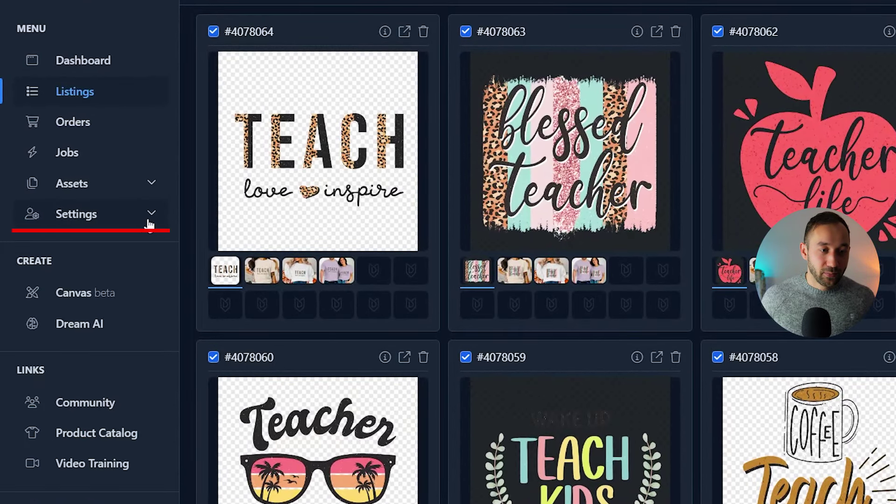
left_click(150, 219)
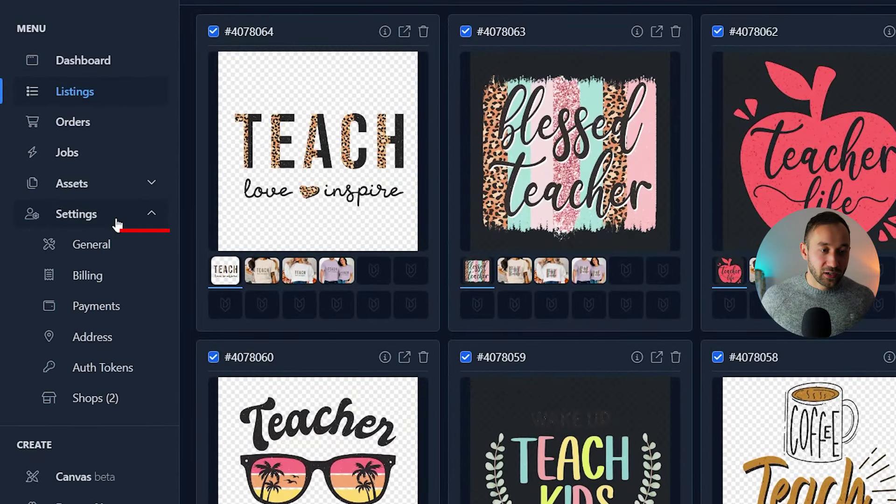
left_click(122, 374)
Generate a token named 'Merch Titans' and copy its secret.
left_click(286, 76)
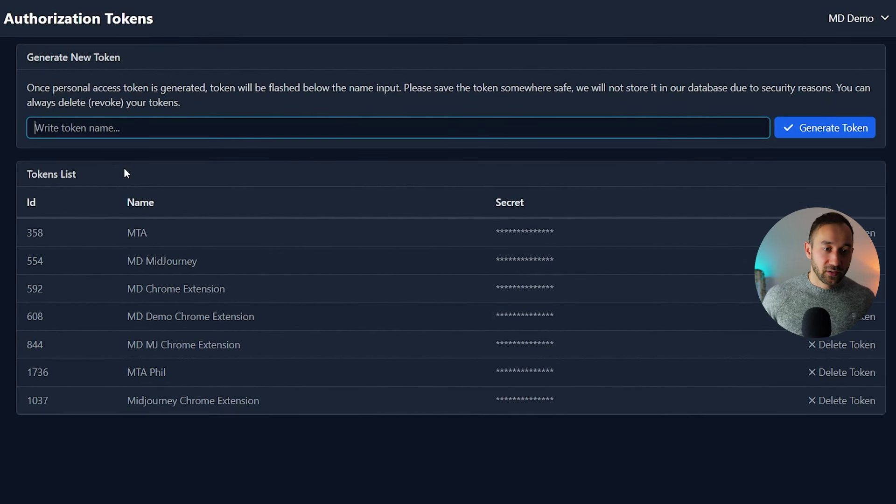
type("MTA")
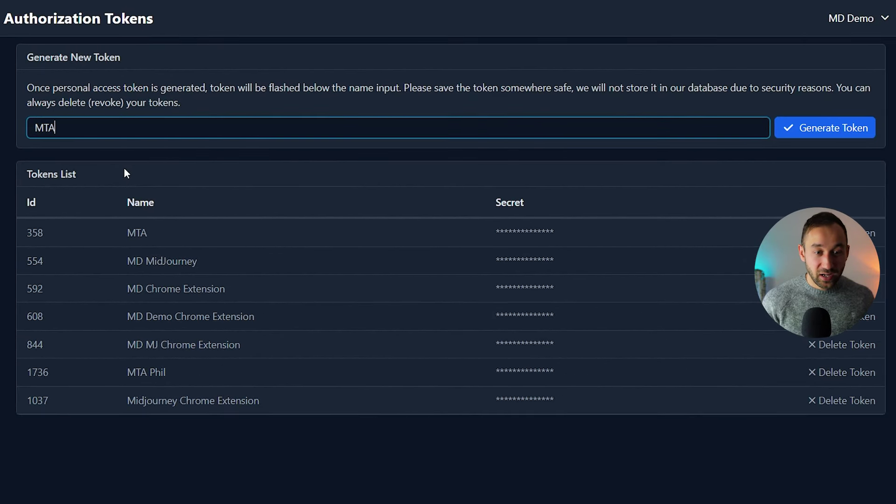
type("Merch Titans")
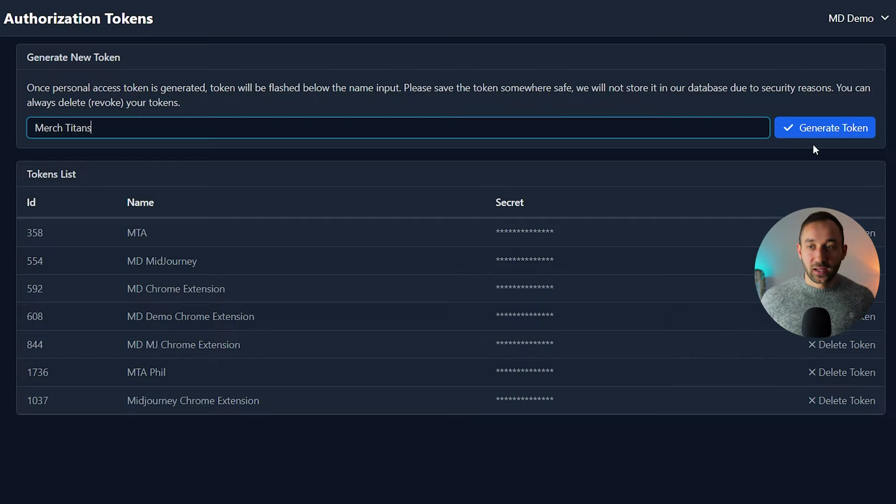
left_click(836, 135)
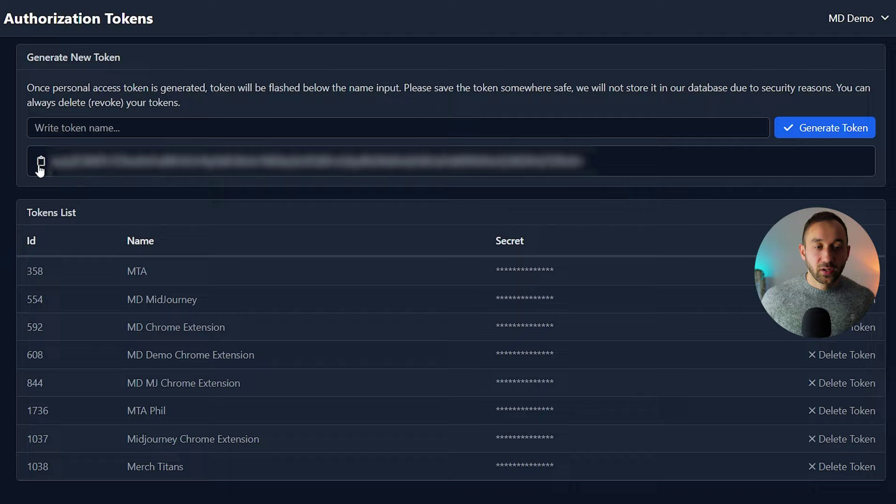
left_click(41, 162)
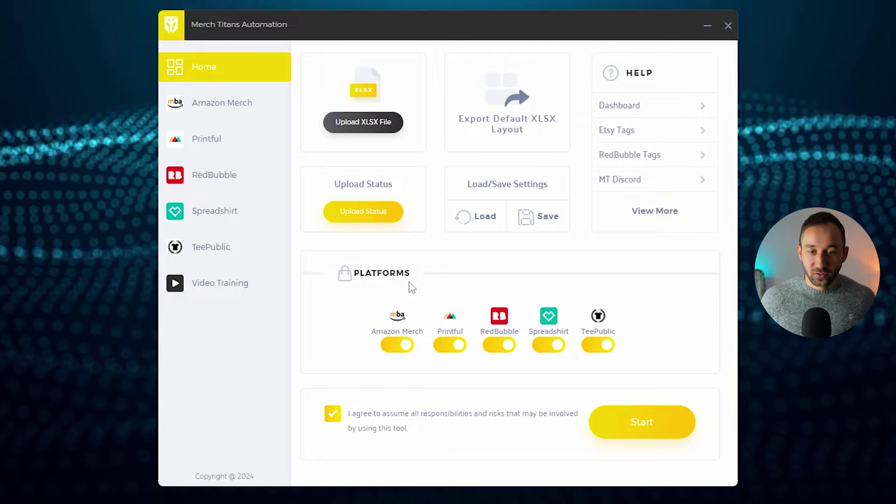
Import from MyDesigns by replacing the old token with the new one, then scroll the folder list.
left_click_drag(491, 27, 471, 20)
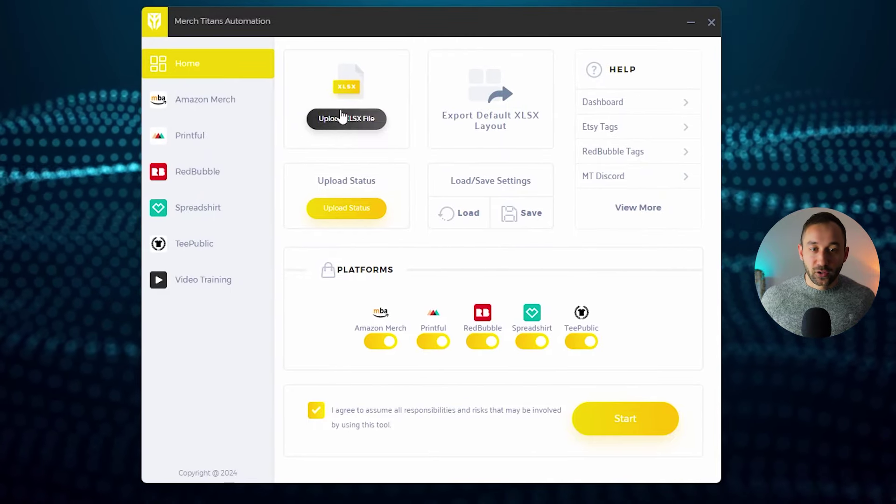
left_click(332, 156)
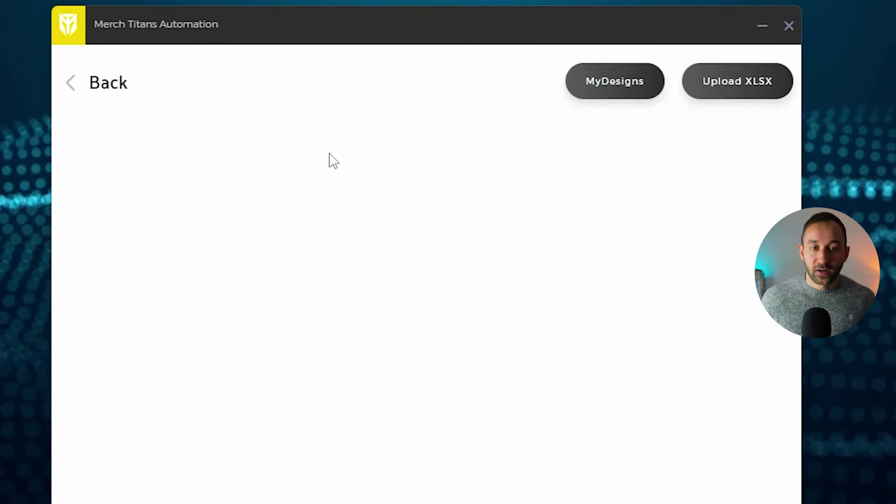
left_click(616, 84)
left_click_drag(556, 310, 172, 331)
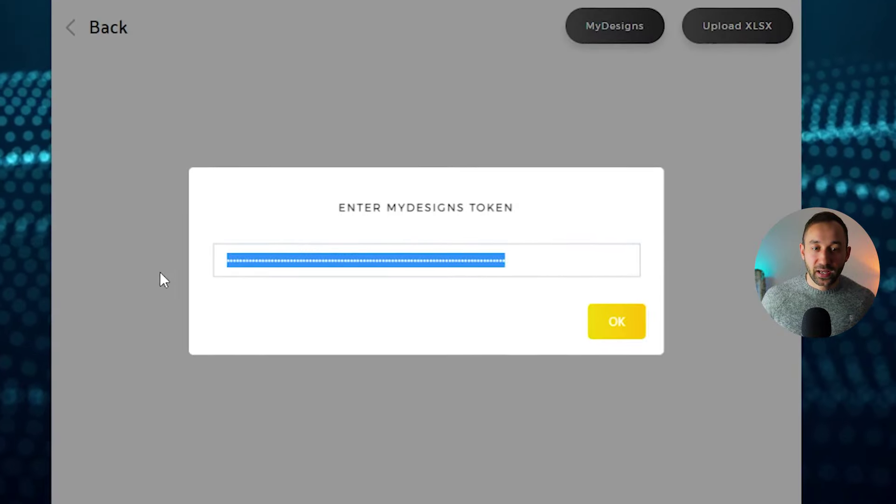
key("ctrl+v")
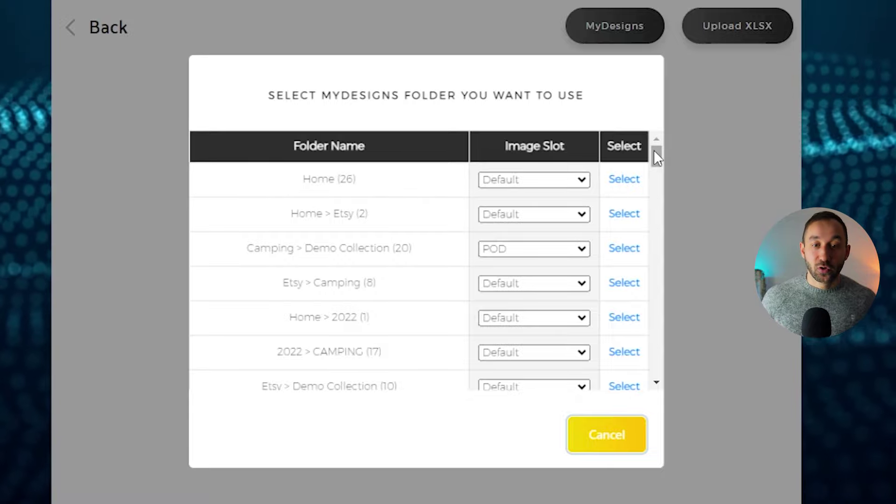
left_click_drag(654, 150, 672, 419)
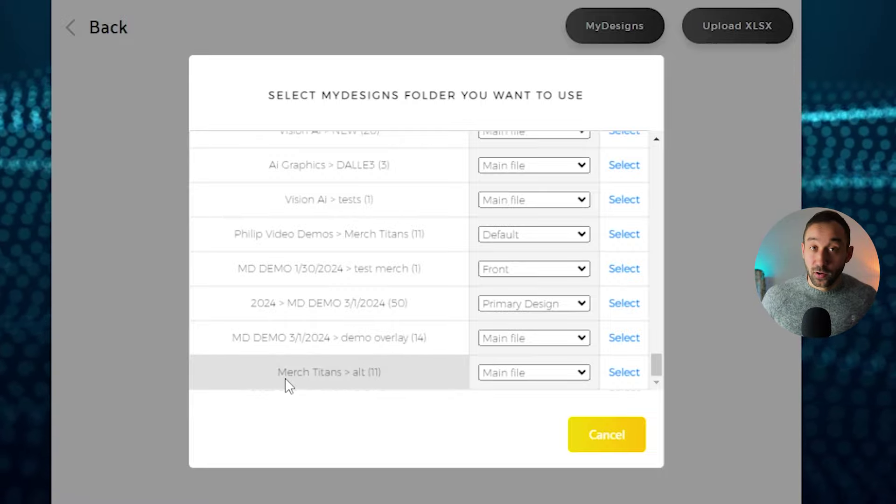
Select the 'Merch Titans > alt' folder, dismiss the notice, review the imported columns, and return Home.
left_click(623, 372)
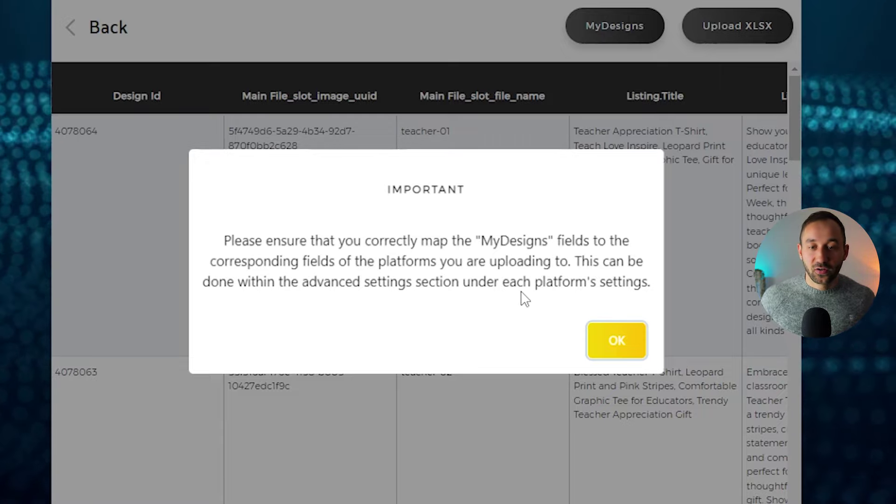
left_click(615, 343)
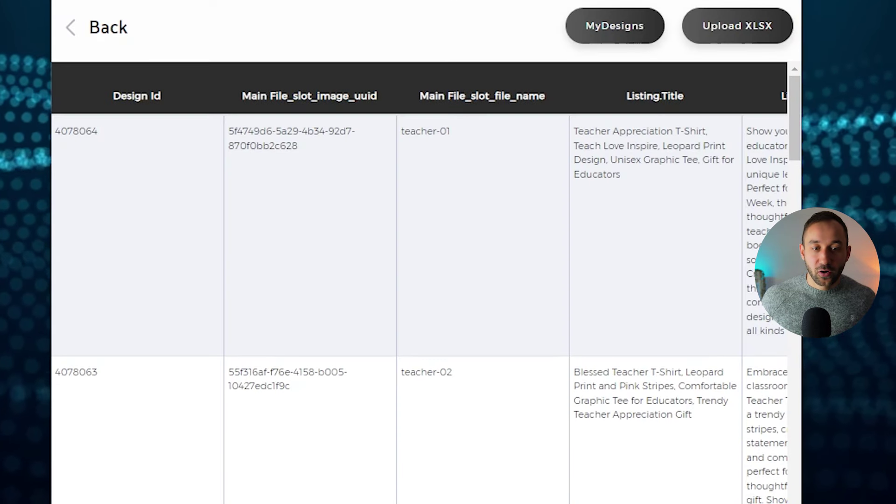
scroll(242, 398, "right", 10)
scroll(536, 232, "left", 5)
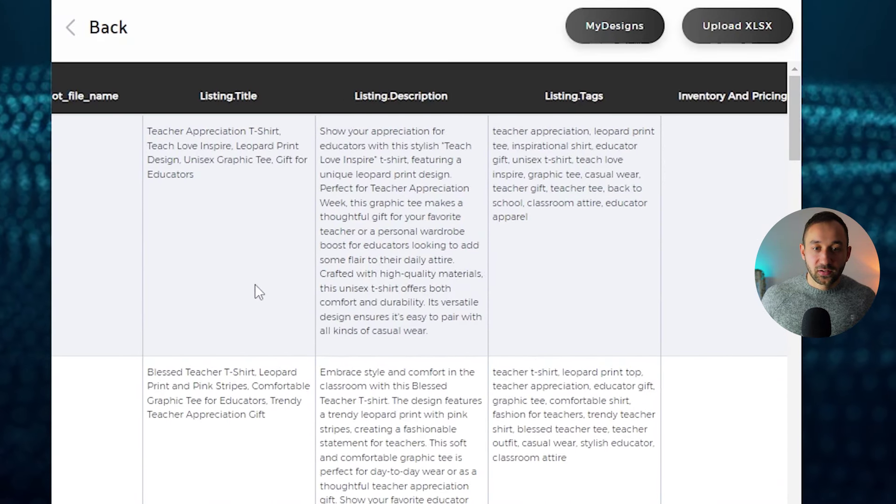
scroll(420, 308, "right", 10)
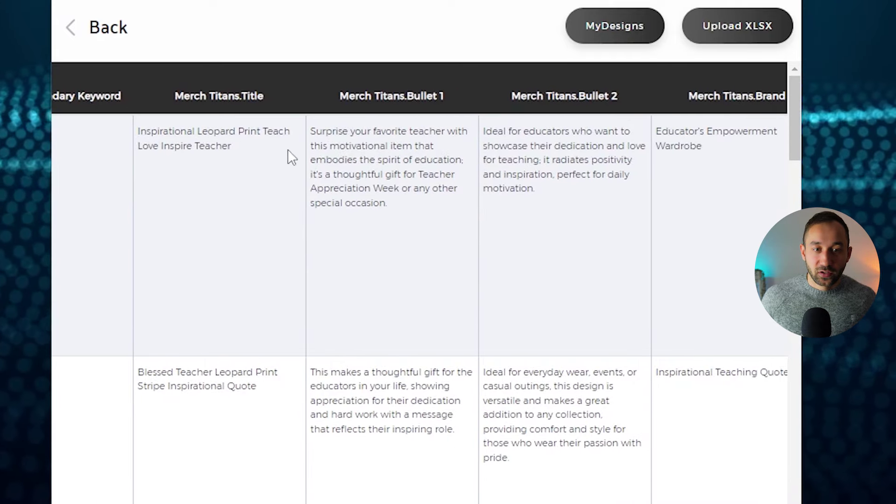
scroll(717, 395, "right", 8)
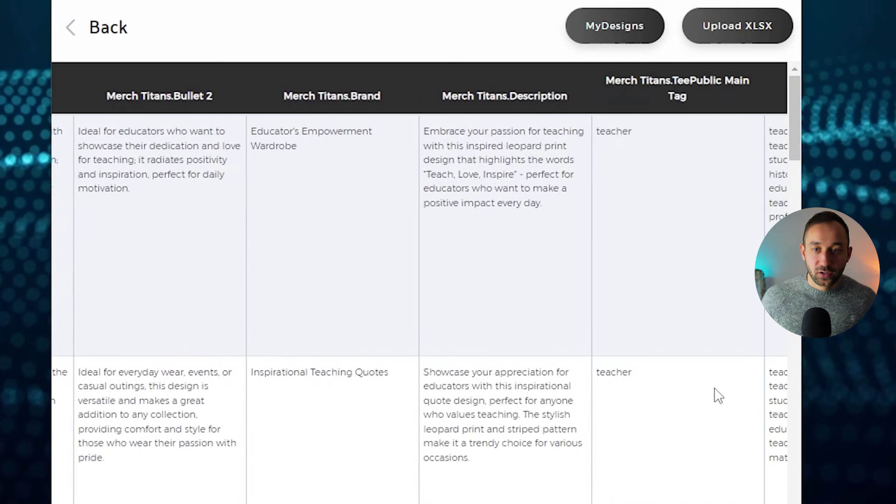
left_click(69, 29)
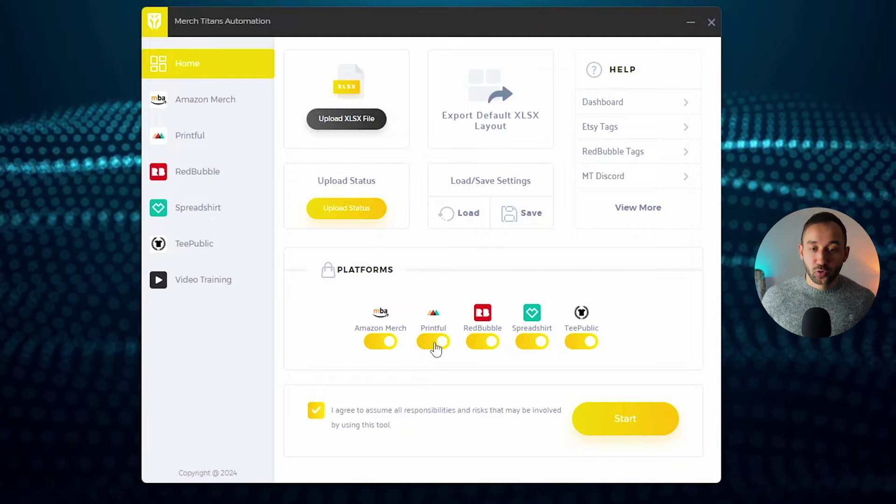
Turn off Printful, RedBubble, Spreadshirt and TeePublic, leaving only Amazon Merch enabled.
left_click(434, 344)
left_click(482, 344)
left_click(530, 345)
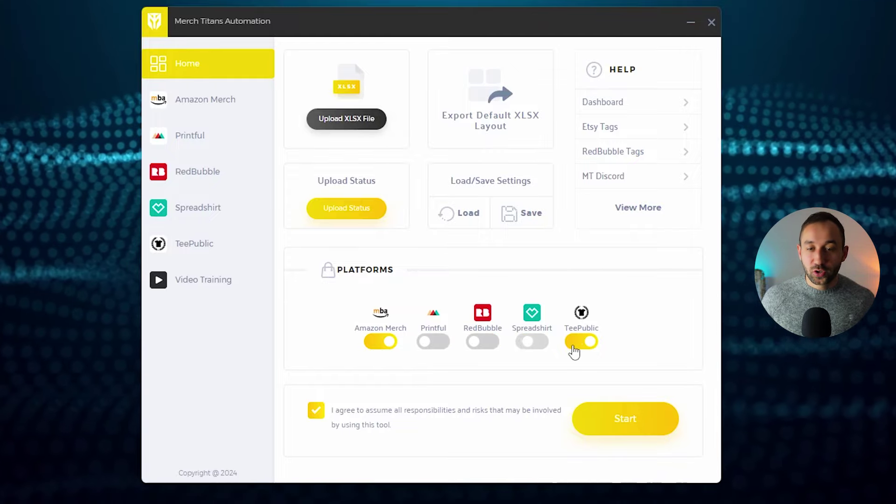
left_click(573, 345)
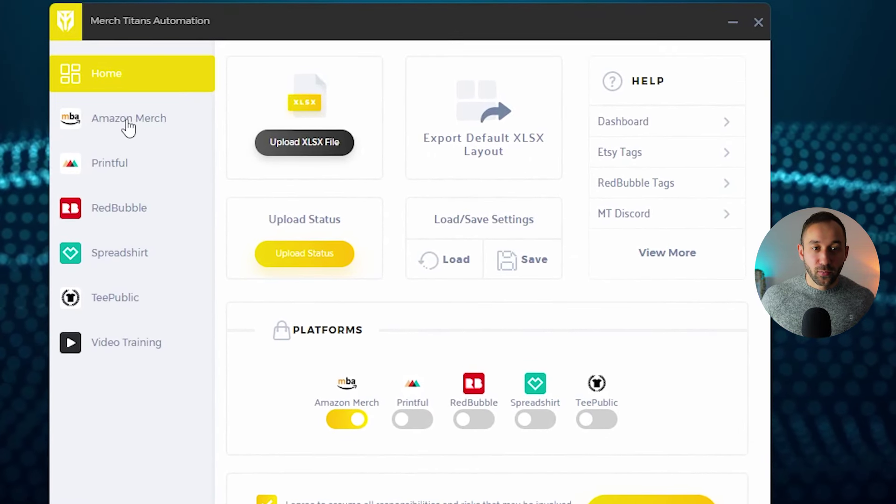
In Amazon Merch settings, keep Use Publish Settings at Yes and Save or Submit at Save as Draft.
left_click(117, 119)
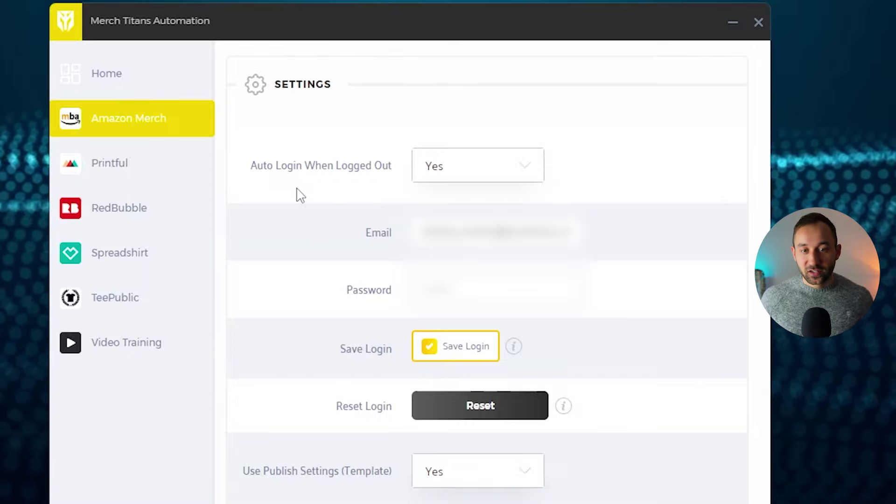
scroll(471, 233, "down", 5)
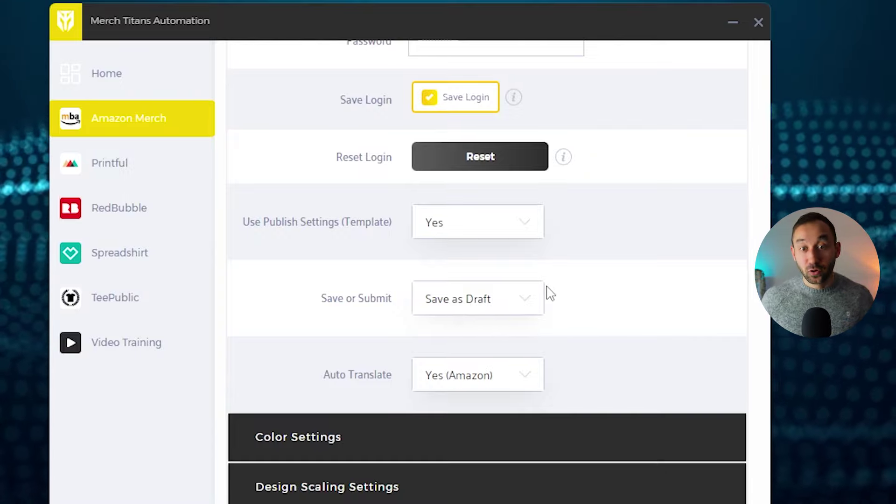
left_click(455, 220)
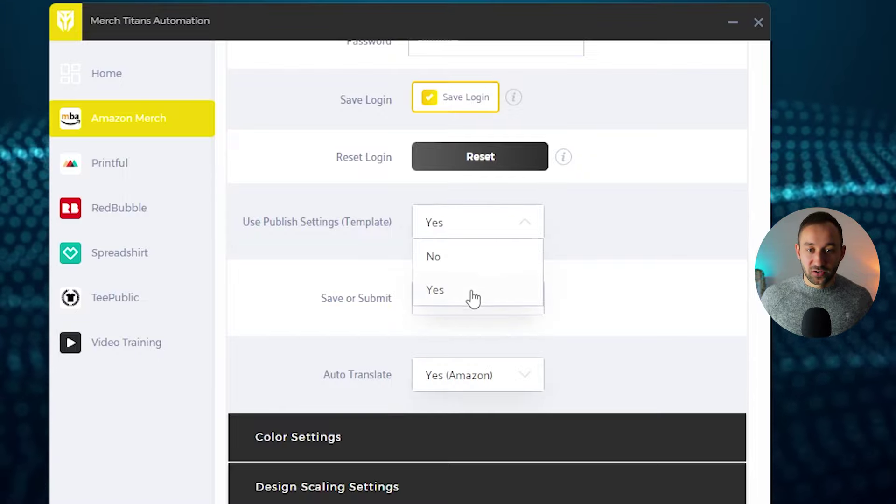
left_click(586, 284)
left_click(503, 308)
left_click(604, 304)
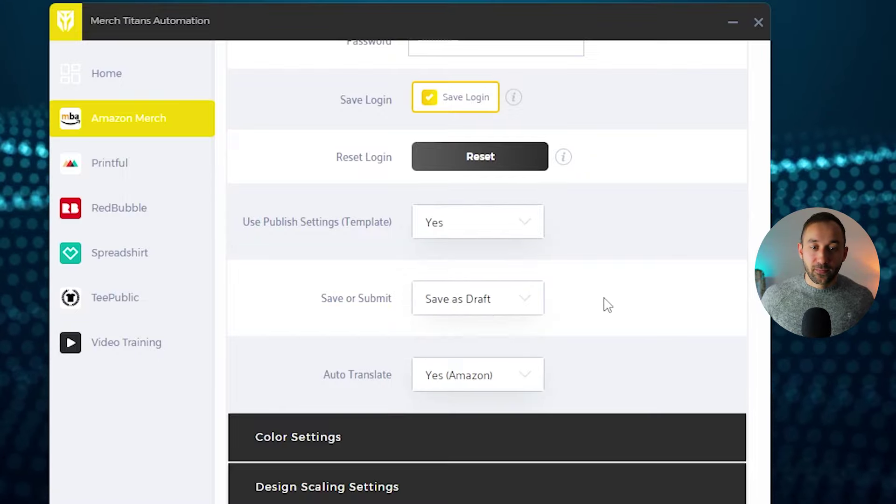
Under Advanced Settings, map the XLSX title column to Merch Titans.Title.
scroll(607, 304, "down", 3)
scroll(340, 413, "down", 1)
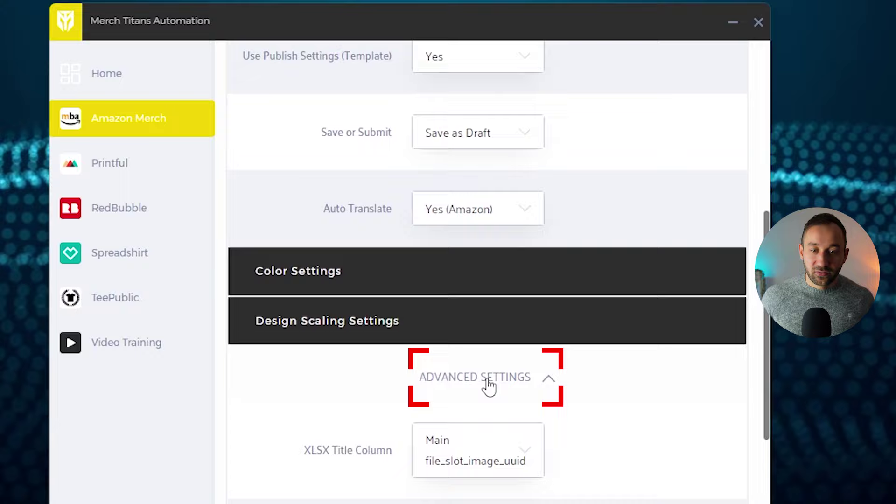
scroll(492, 390, "down", 4)
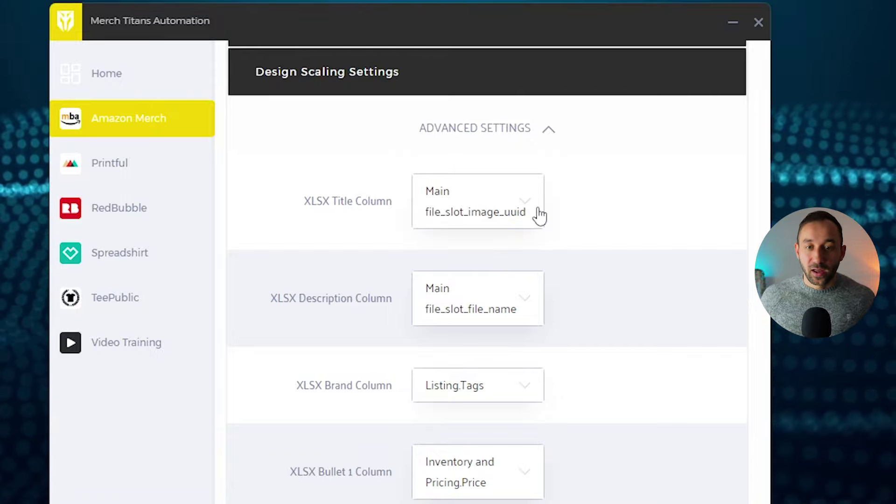
scroll(532, 216, "down", 2)
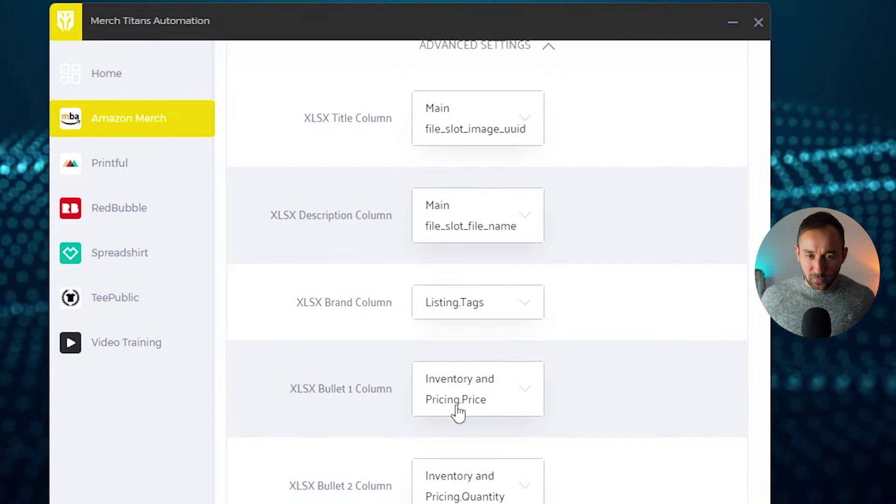
scroll(390, 227, "up", 2)
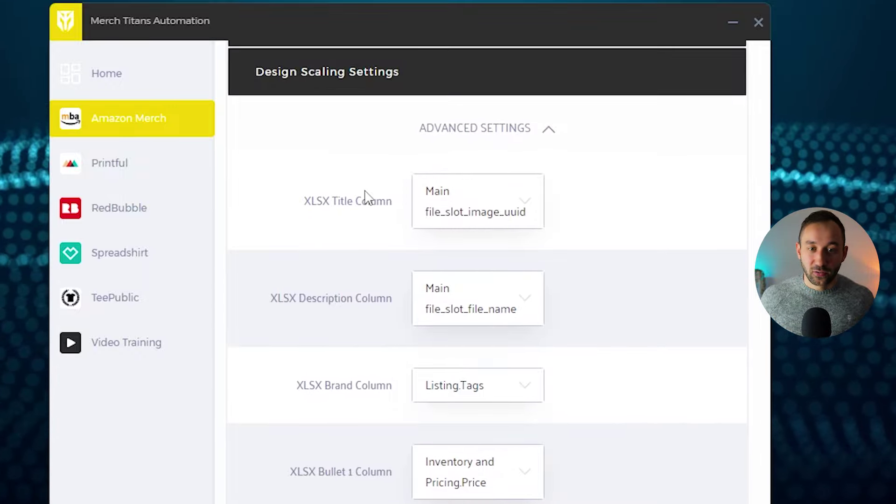
scroll(366, 196, "down", 2)
left_click(478, 131)
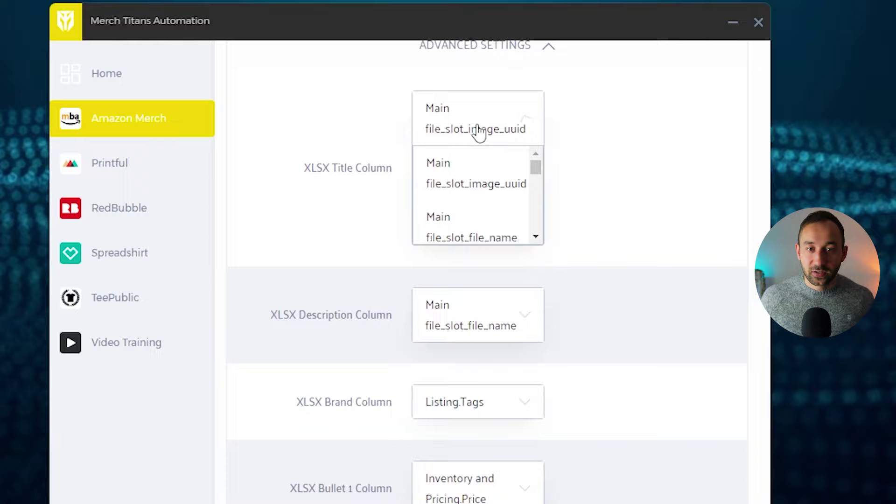
scroll(460, 178, "down", 6)
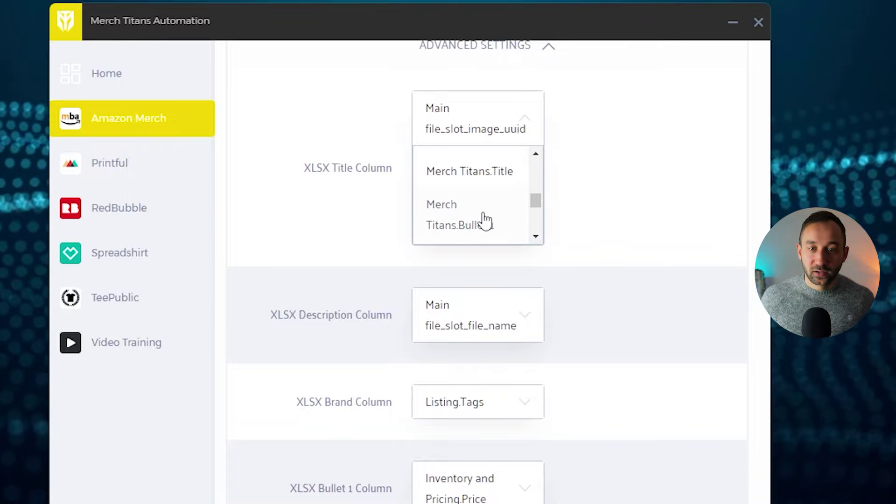
left_click(498, 174)
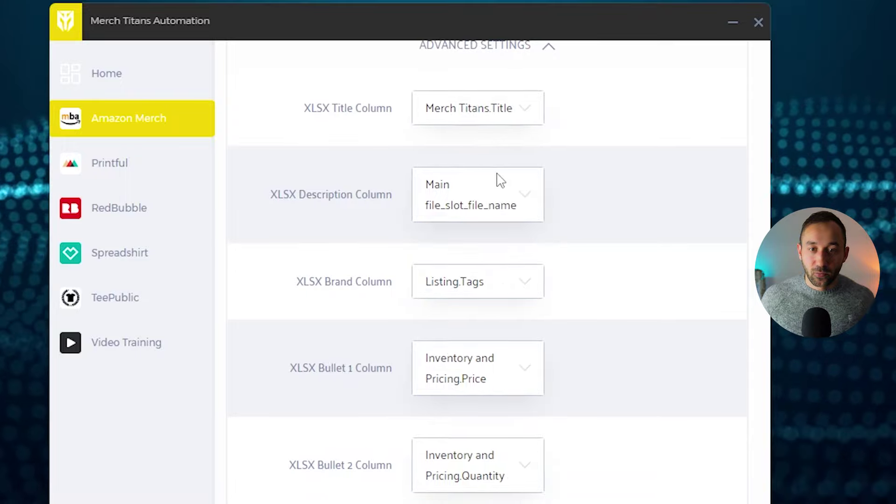
Map the description column to Merch Titans.Description and check the Bullet 1 column options.
left_click(454, 205)
scroll(490, 276, "down", 5)
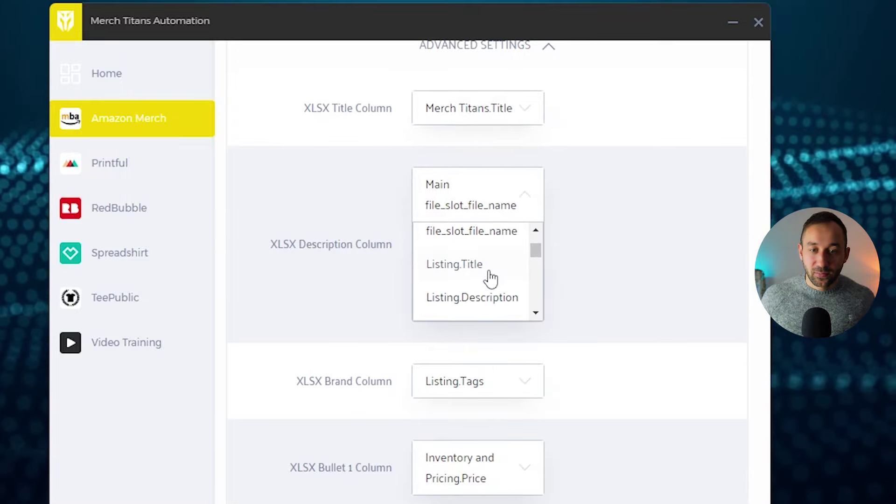
scroll(491, 275, "down", 3)
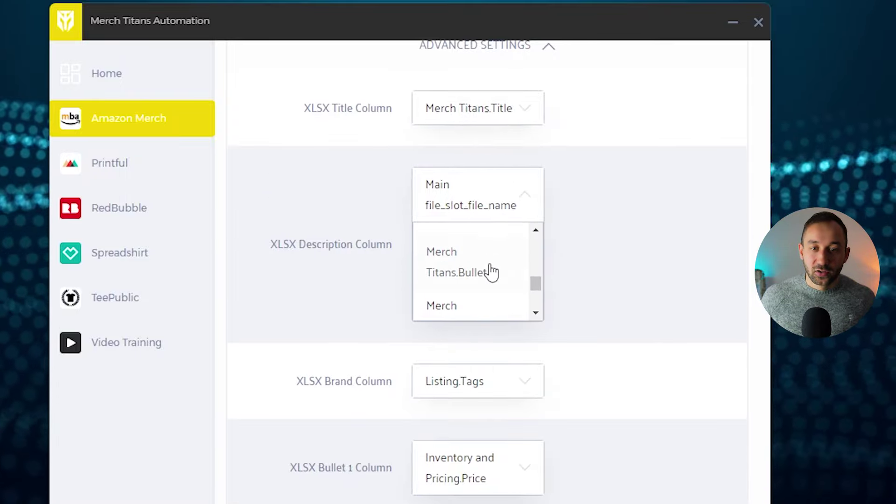
scroll(494, 276, "down", 1)
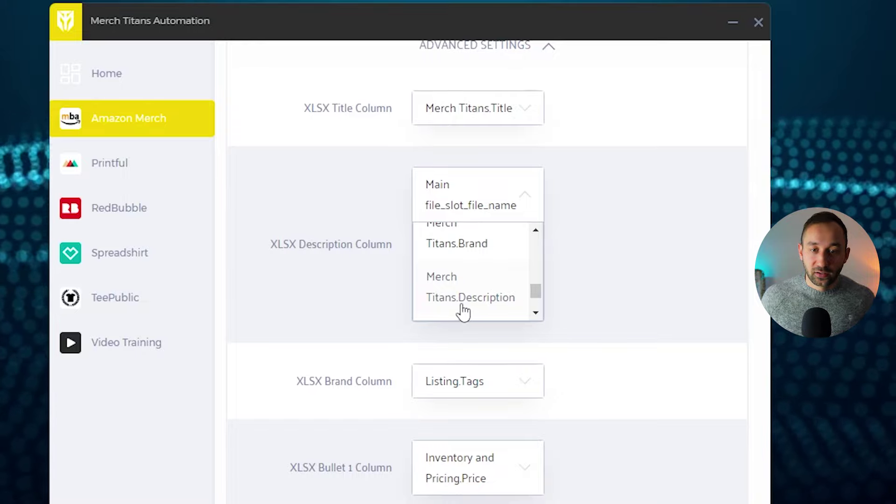
left_click(490, 299)
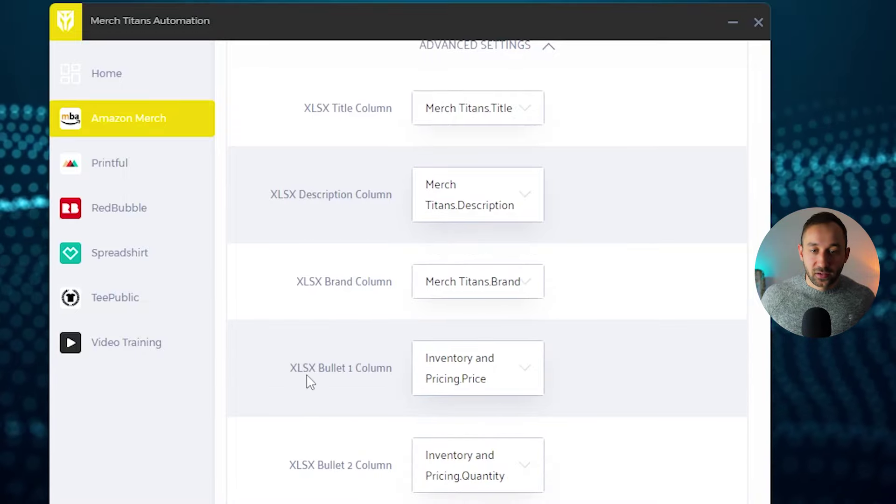
scroll(327, 373, "down", 1)
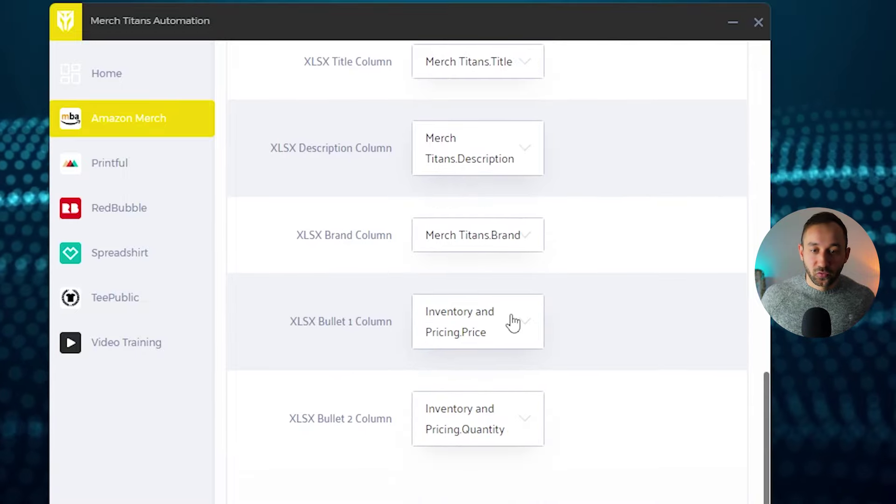
left_click(513, 322)
scroll(495, 396, "down", 10)
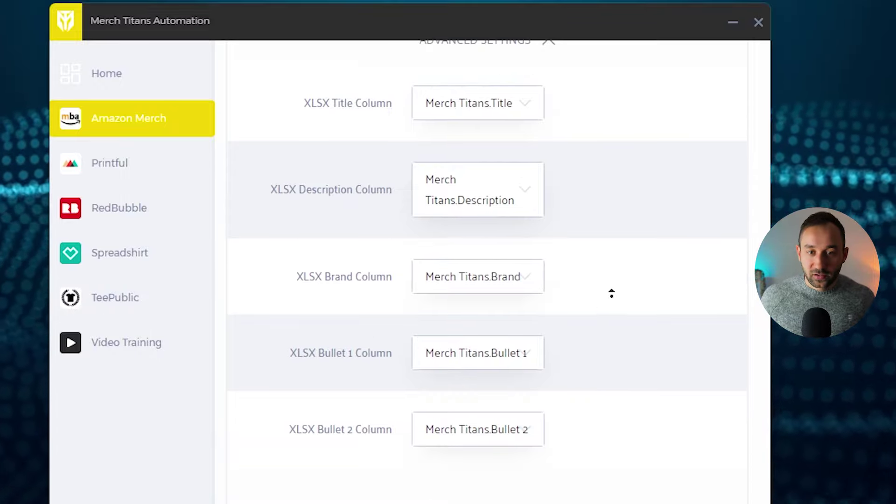
scroll(621, 294, "up", 2)
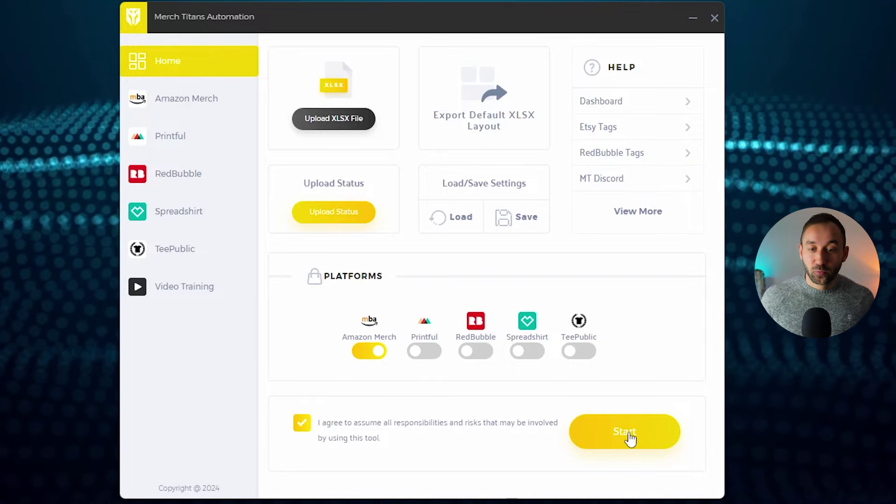
Review the MerchByAmazon upload queue for alt.xlsx and start the upload.
left_click(630, 437)
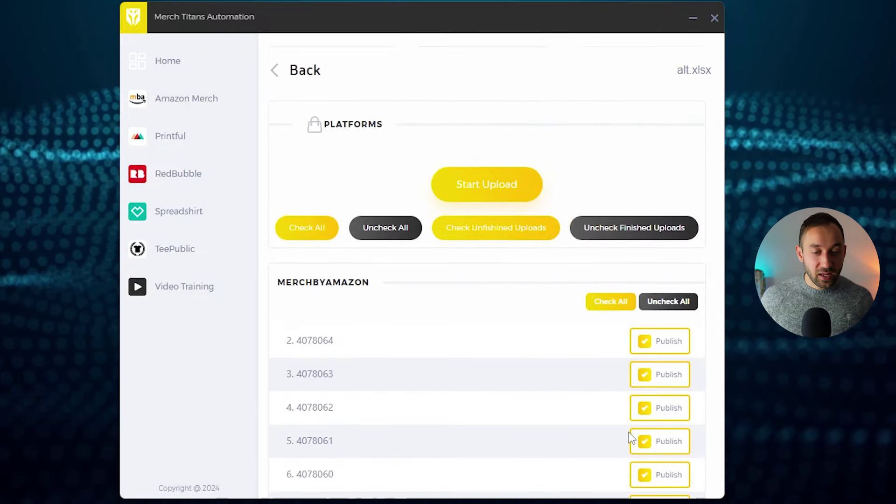
scroll(527, 347, "down", 4)
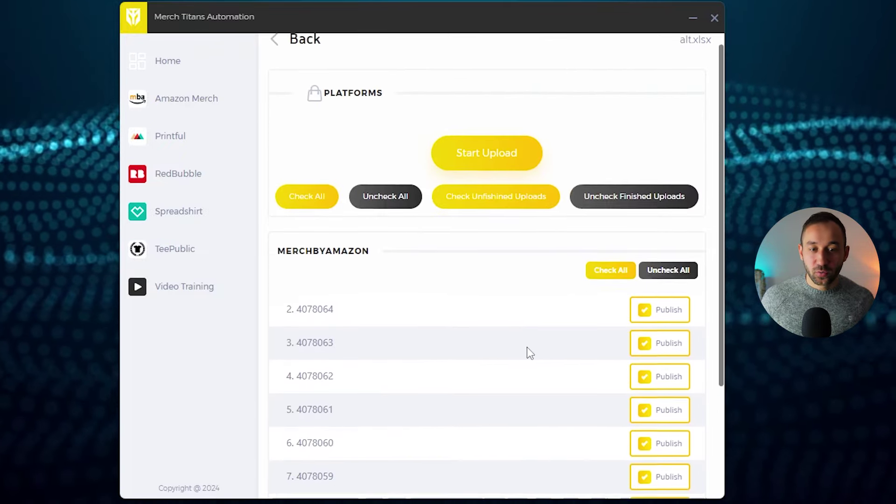
scroll(526, 347, "up", 4)
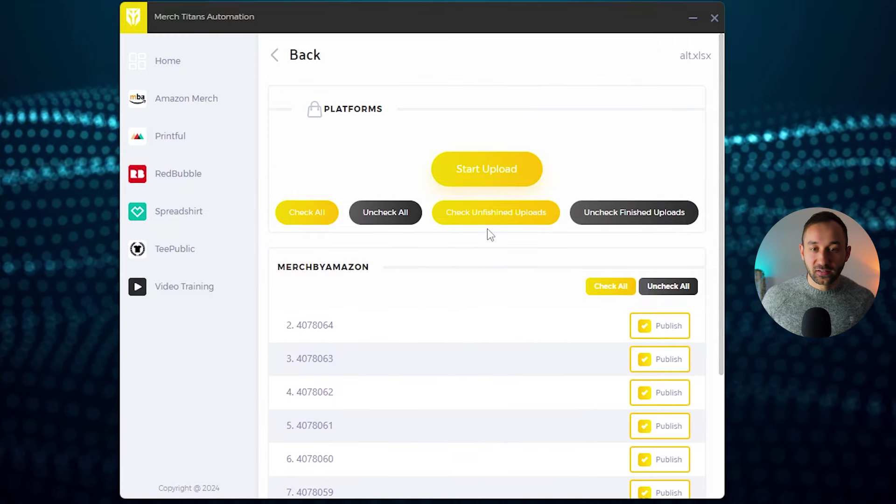
left_click(496, 175)
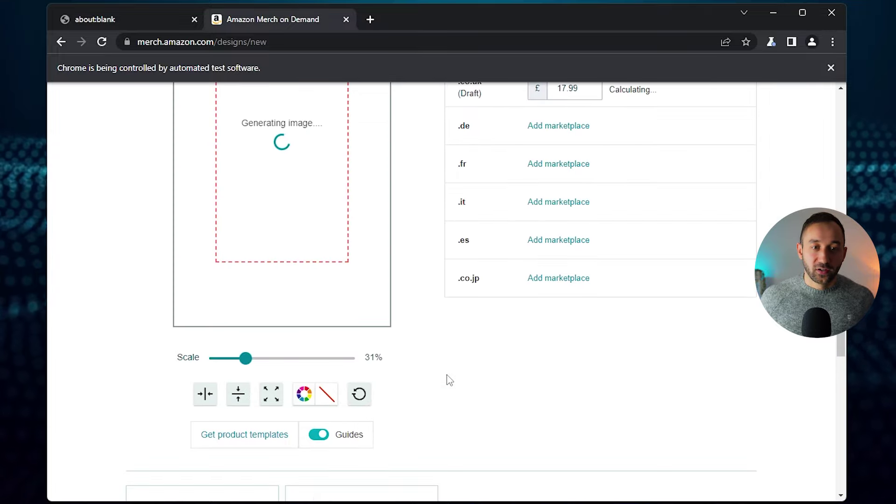
Return to the Merch Titans window after the automation uploads the PNG and generates its preview.
key("alt+Tab")
Expand the Amazon Merch Color Settings to view the #f3f6f4 hex codes for products.
left_click(246, 120)
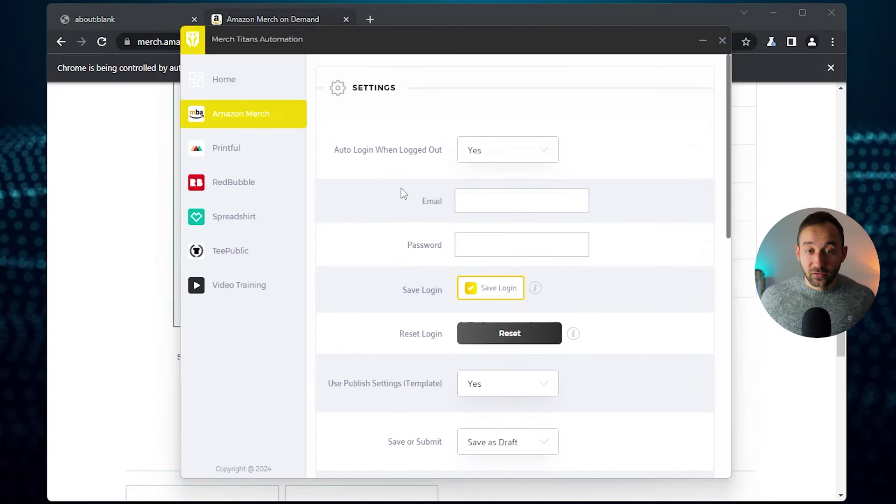
scroll(352, 294, "down", 8)
left_click(413, 180)
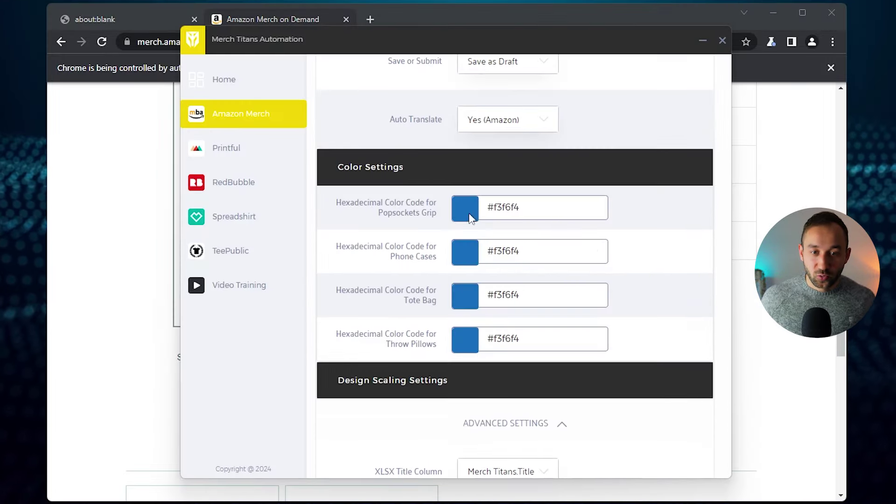